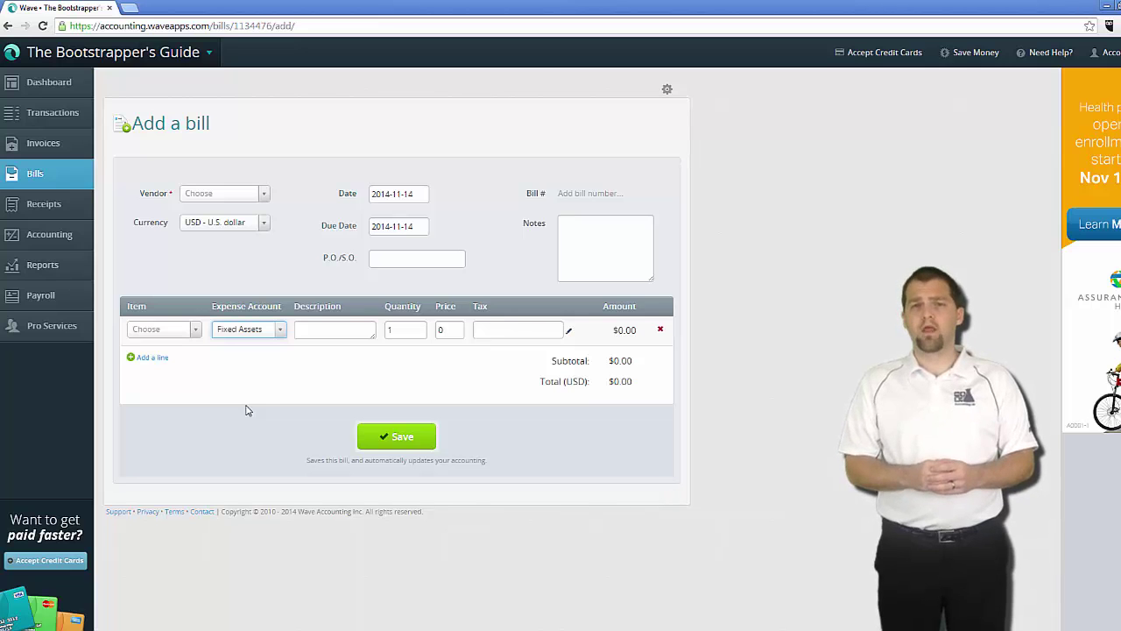
Upload the file GoDaddy Domain.pdf as a new receipt in the Receipts section
click(34, 209)
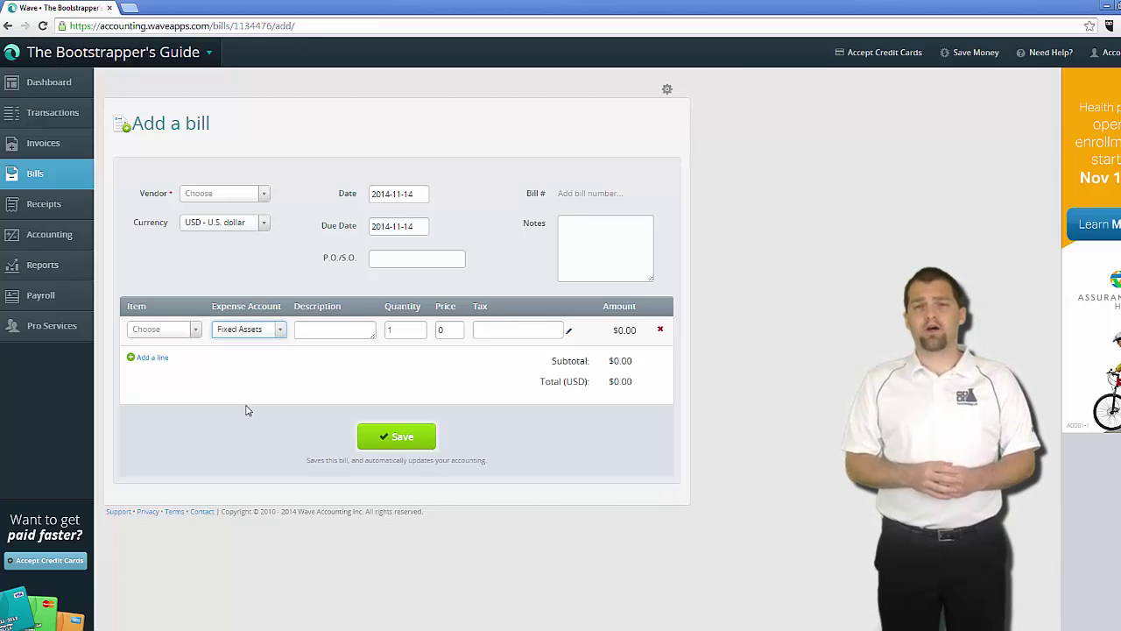
click(35, 210)
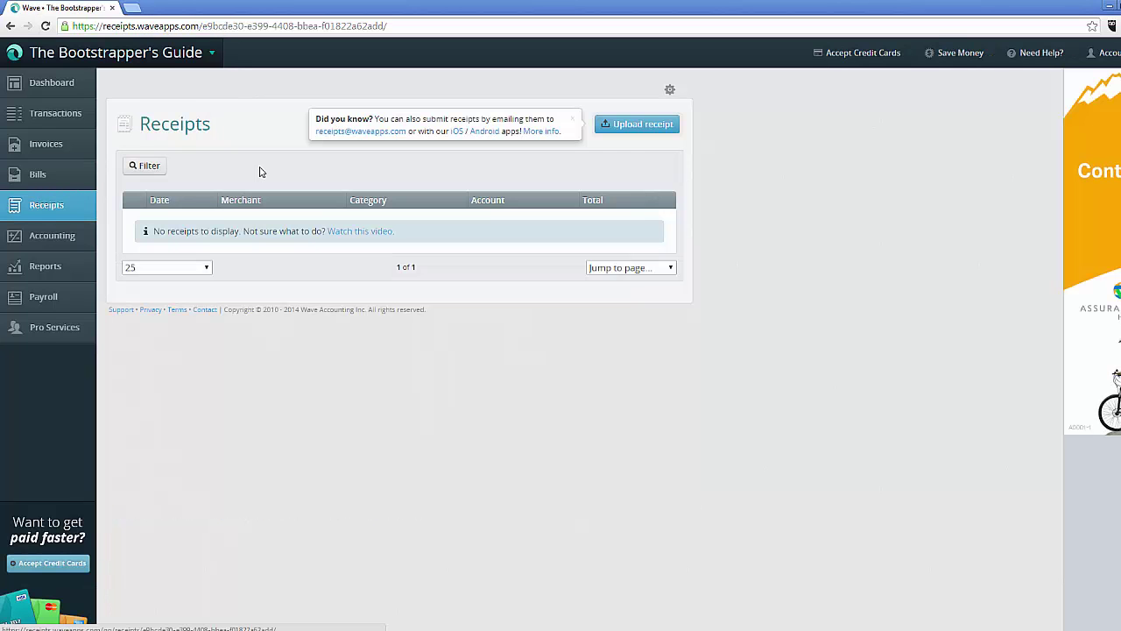
click(626, 136)
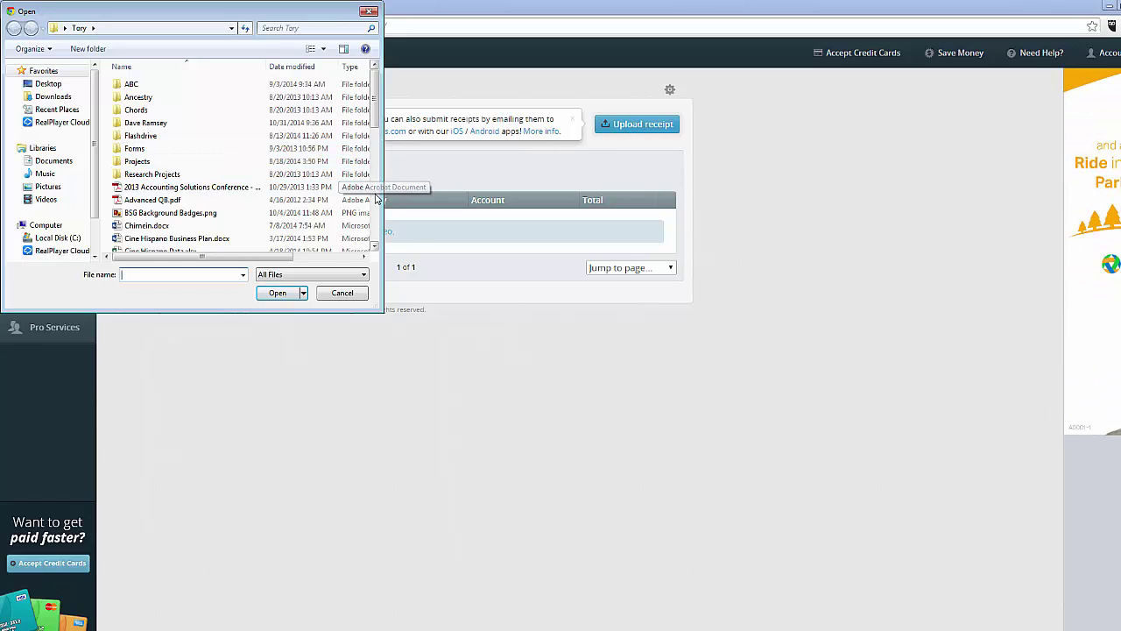
scroll(350, 175, down, 4)
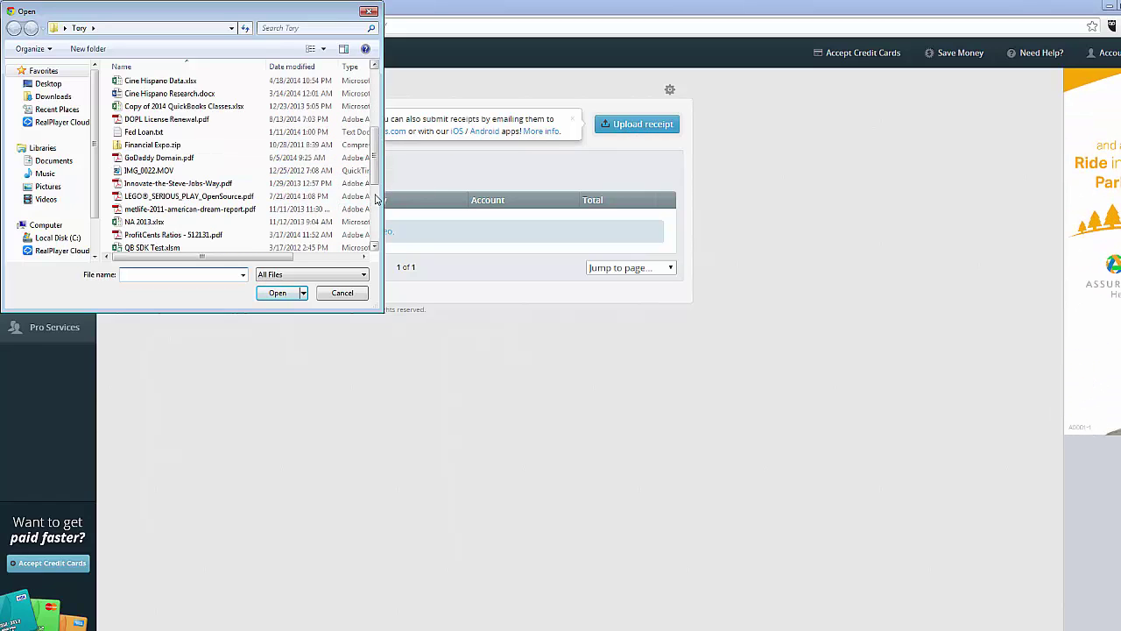
double_click(167, 158)
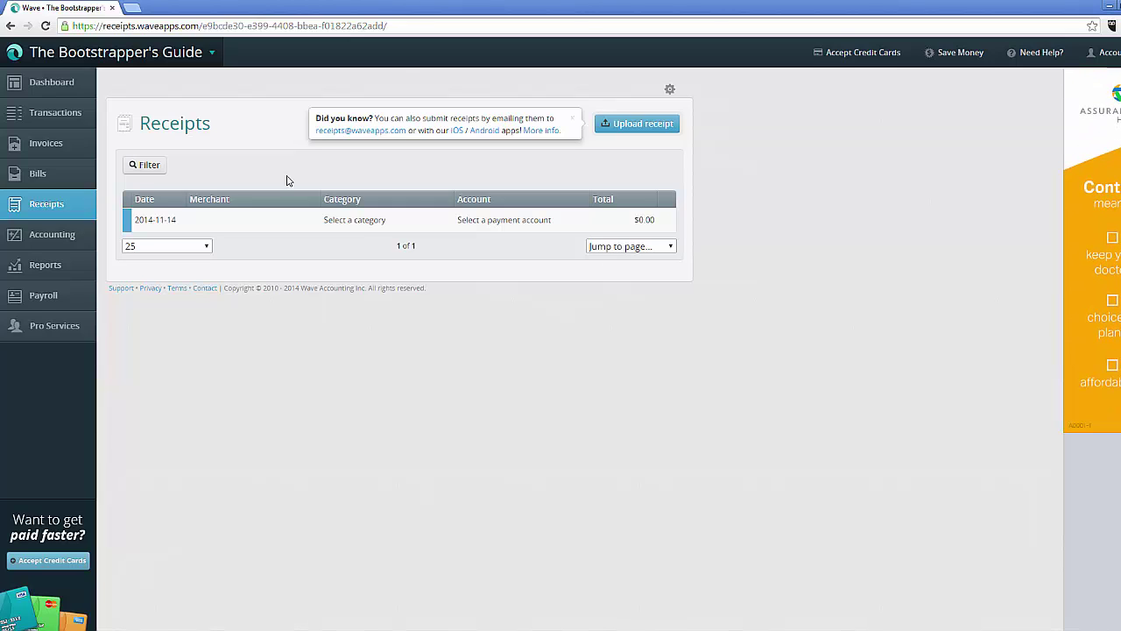
Examine the categories offered in the uploaded receipt's details, leaving the receipt unedited
click(666, 220)
click(617, 238)
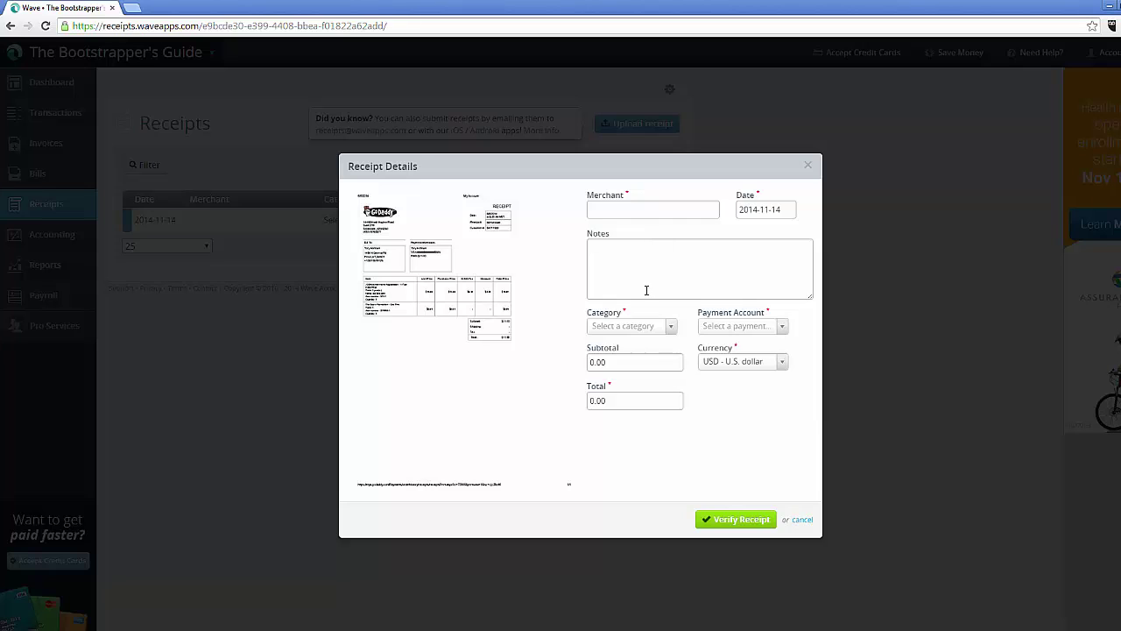
click(671, 330)
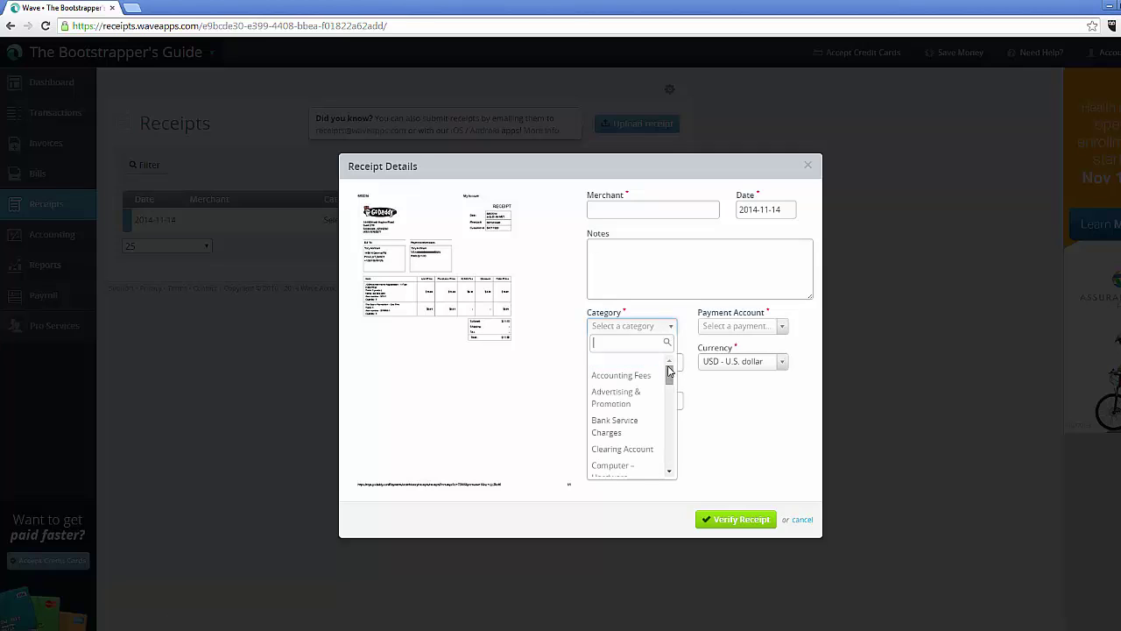
mouse_move(669, 371)
mouse_down()
mouse_move(669, 457)
mouse_move(671, 358)
mouse_up()
click(671, 400)
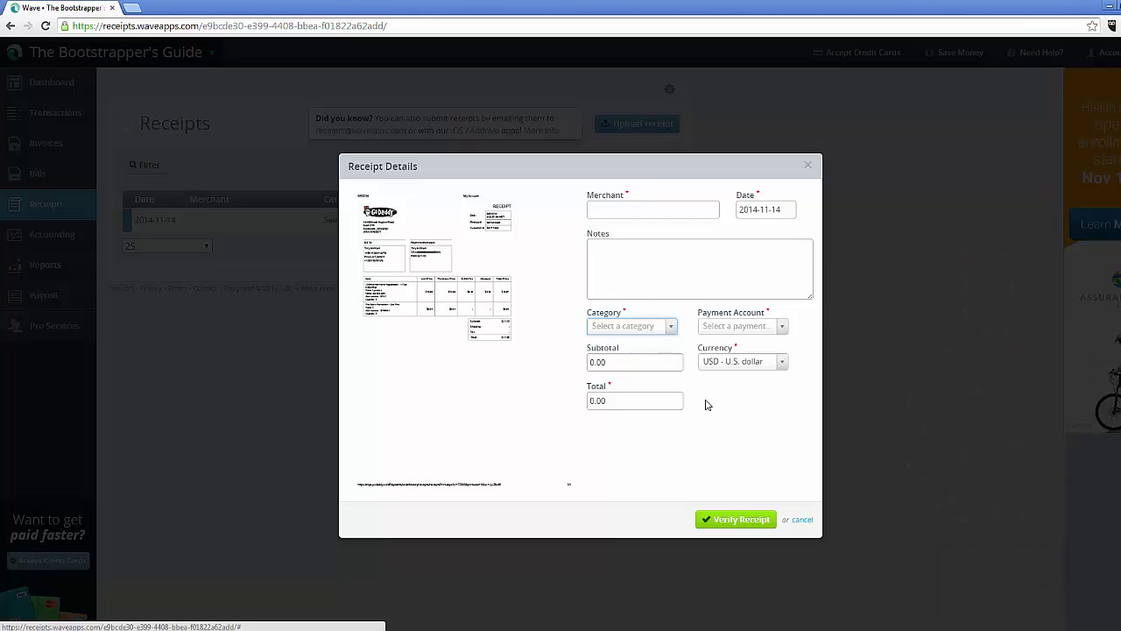
click(799, 520)
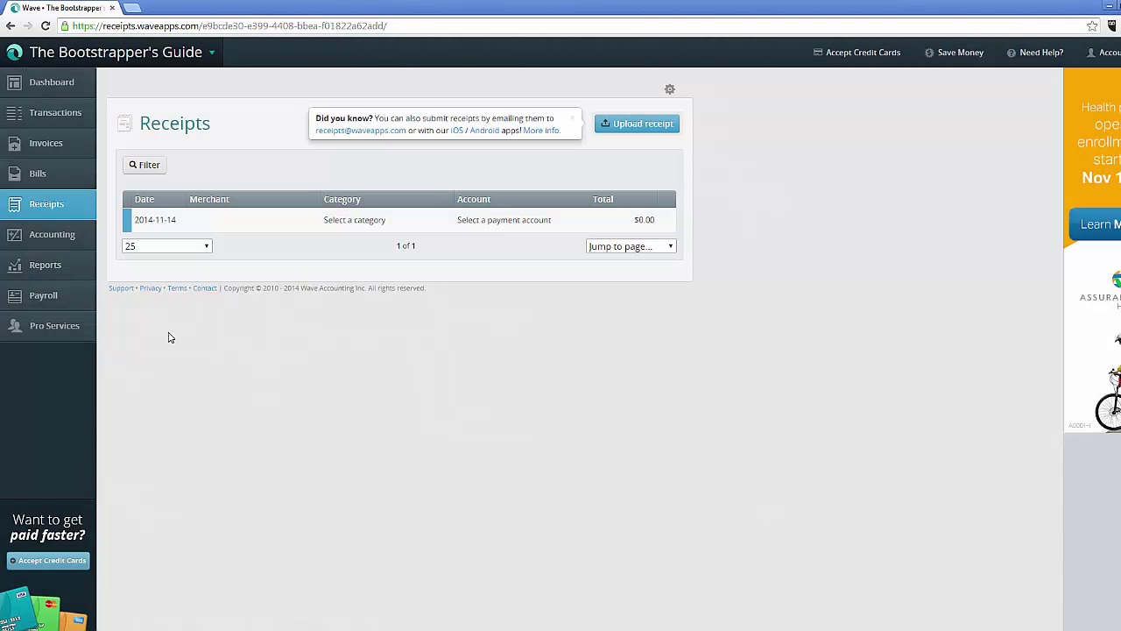
Start a new account in the chart of accounts from the Other Expenses template in the Other Expenses group under Expense
click(60, 241)
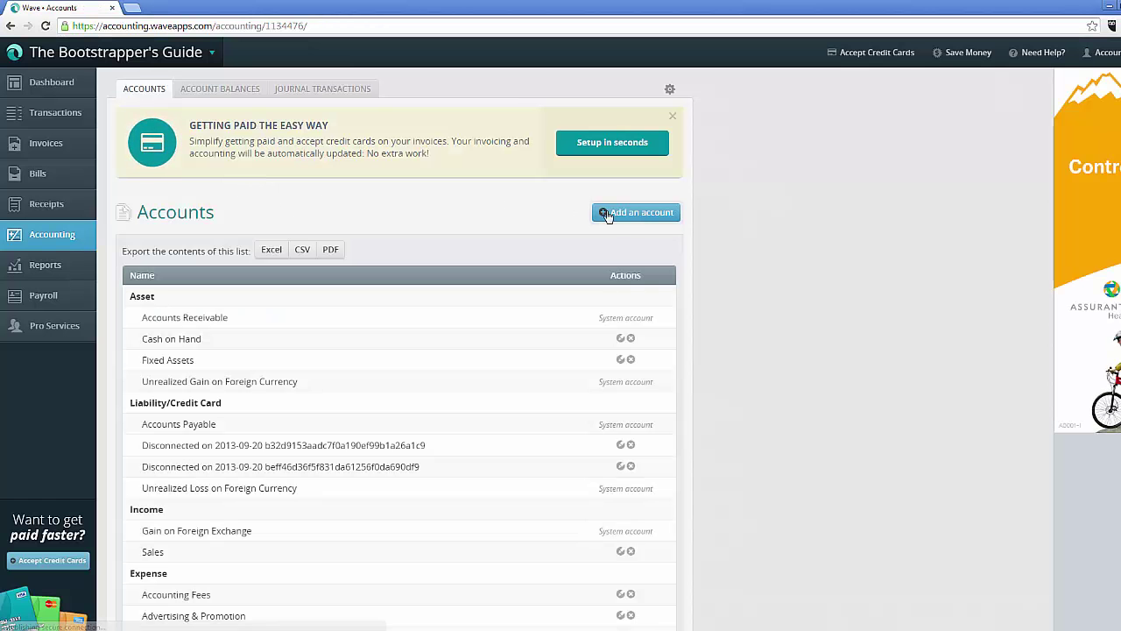
click(611, 213)
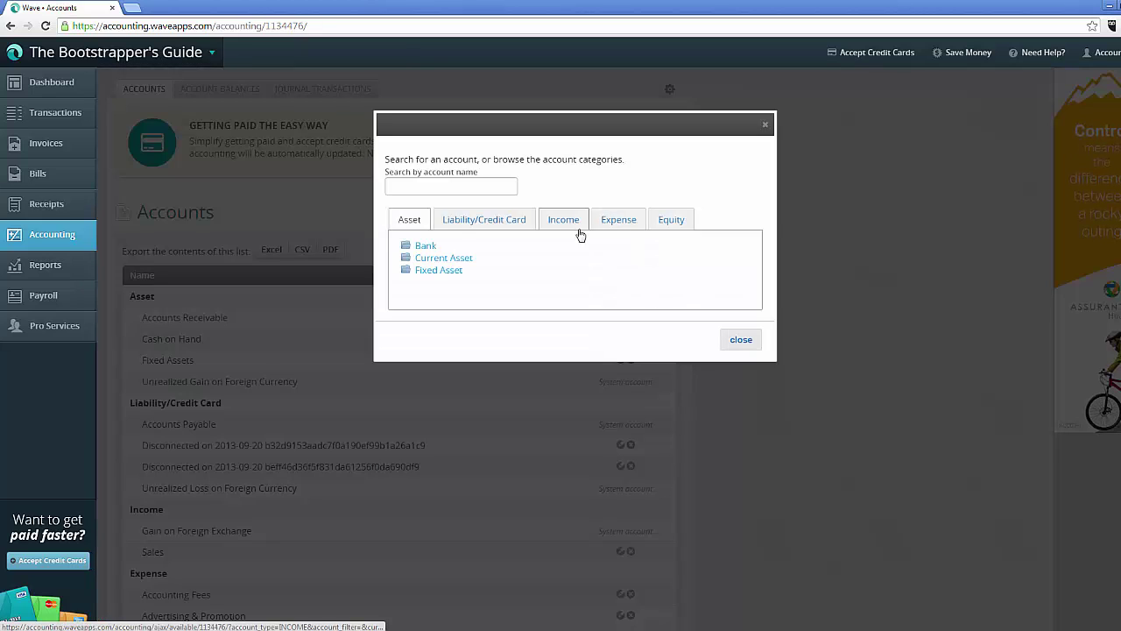
click(612, 225)
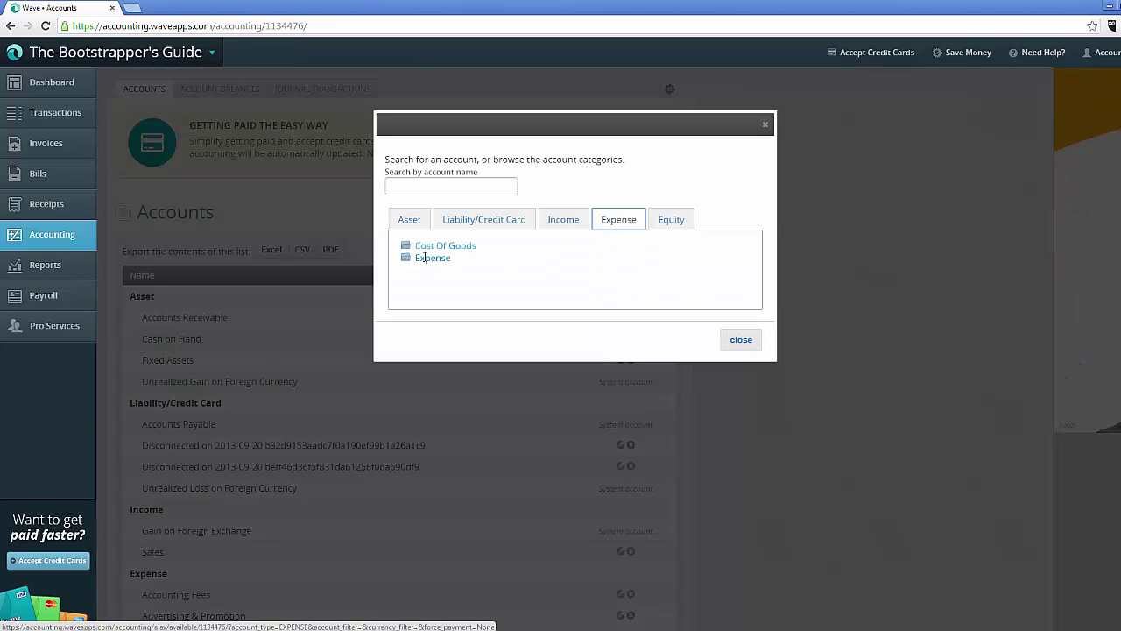
click(421, 259)
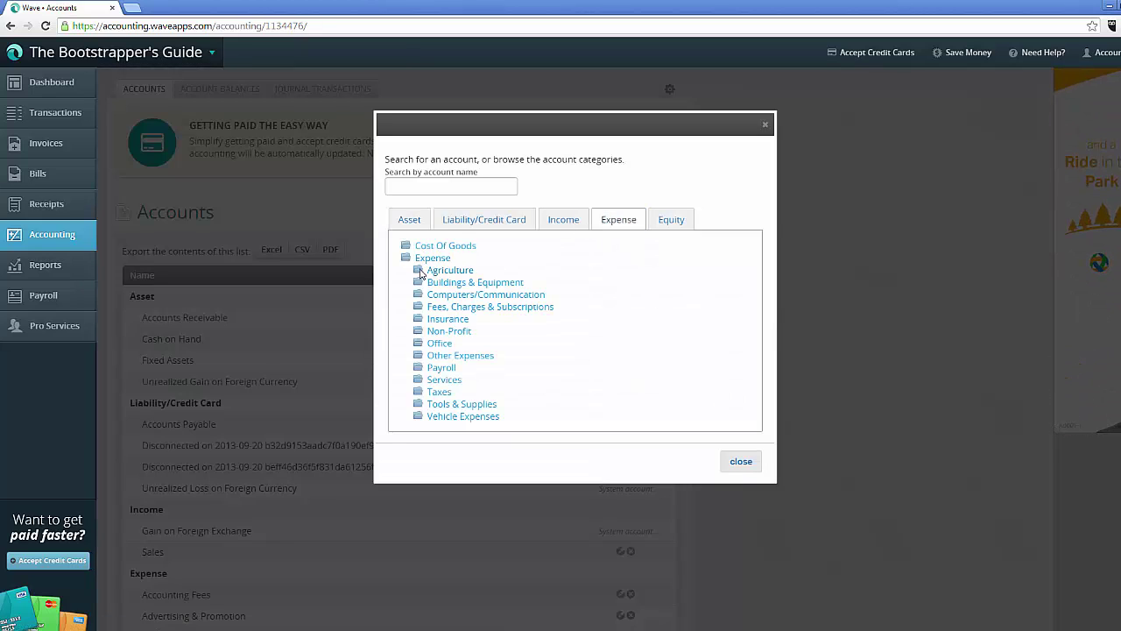
click(440, 354)
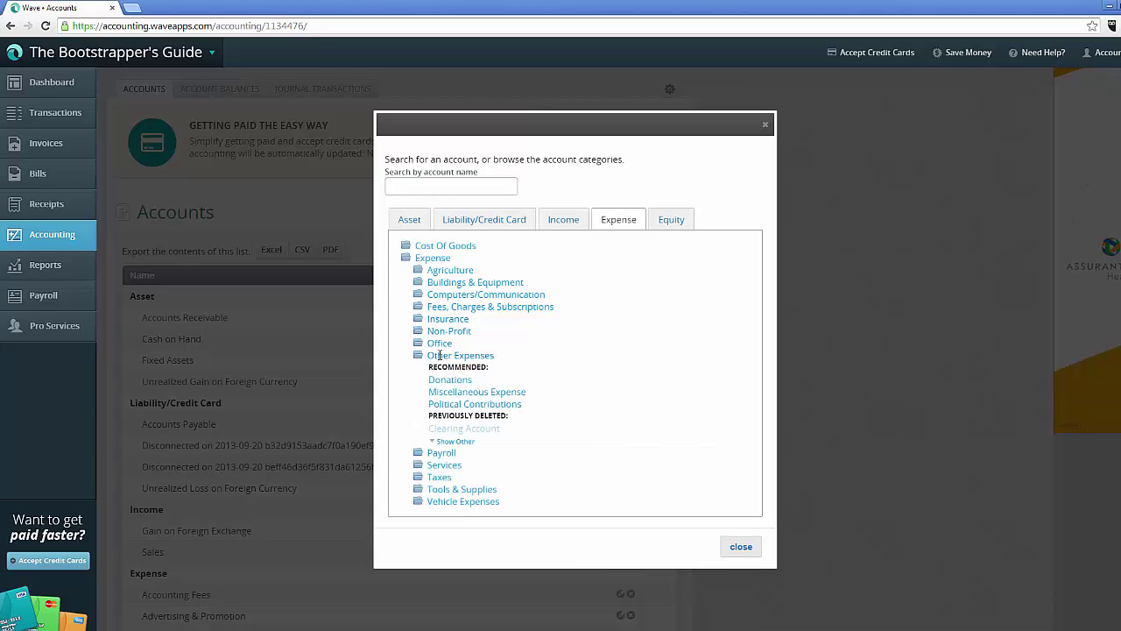
click(448, 444)
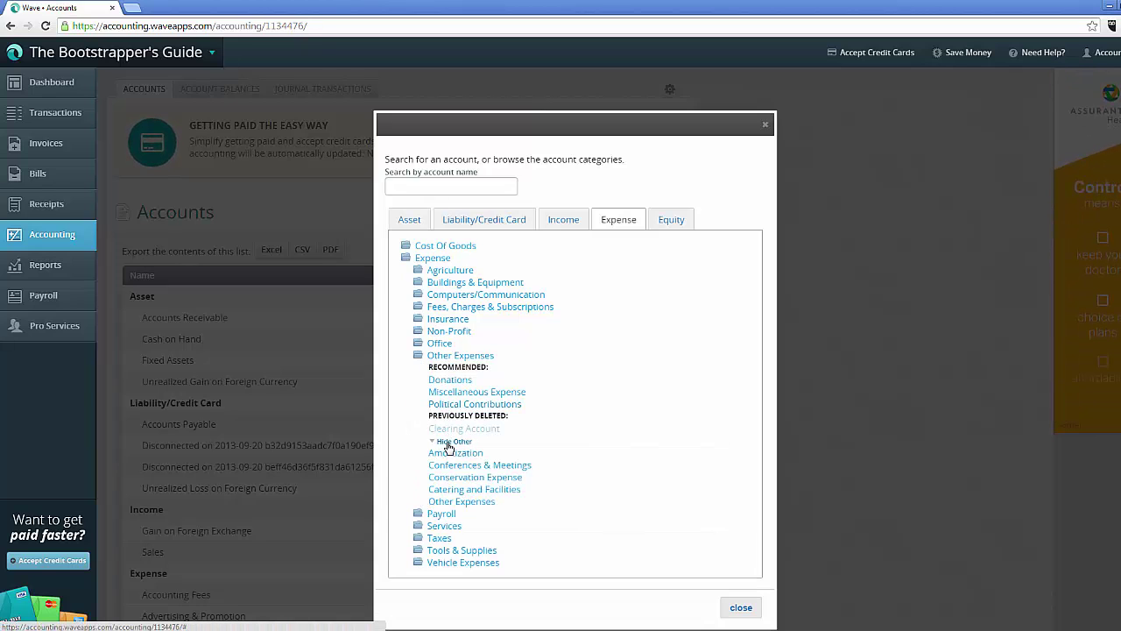
click(447, 502)
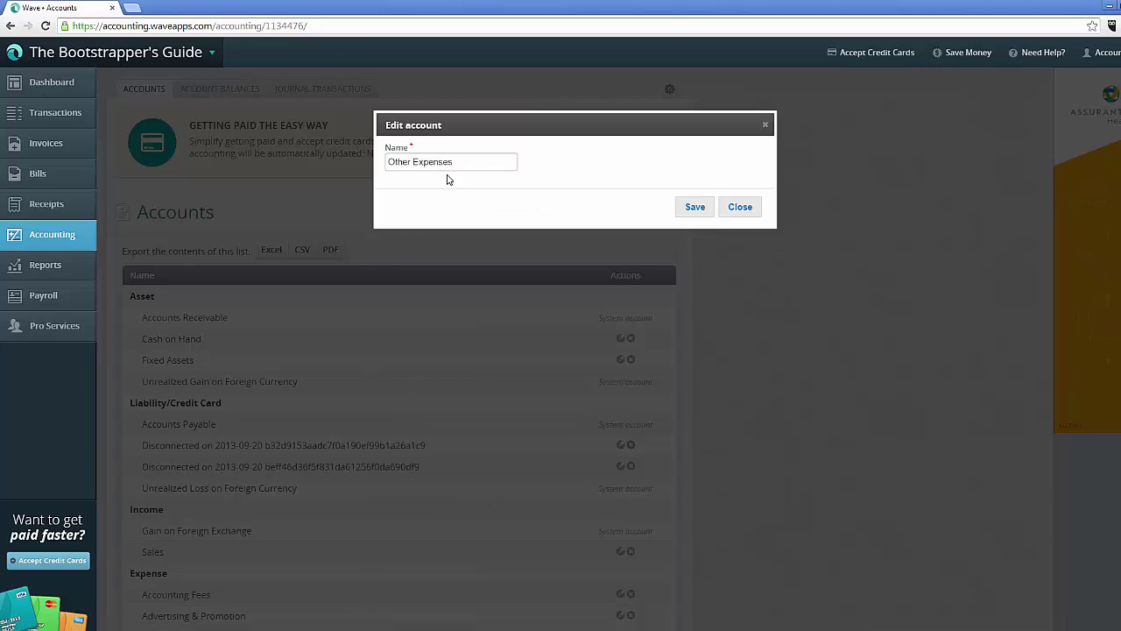
Name the new expense account Clearing Account, save it and check the expense accounts list
drag(453, 162, 288, 164)
text(Clearing Ac)
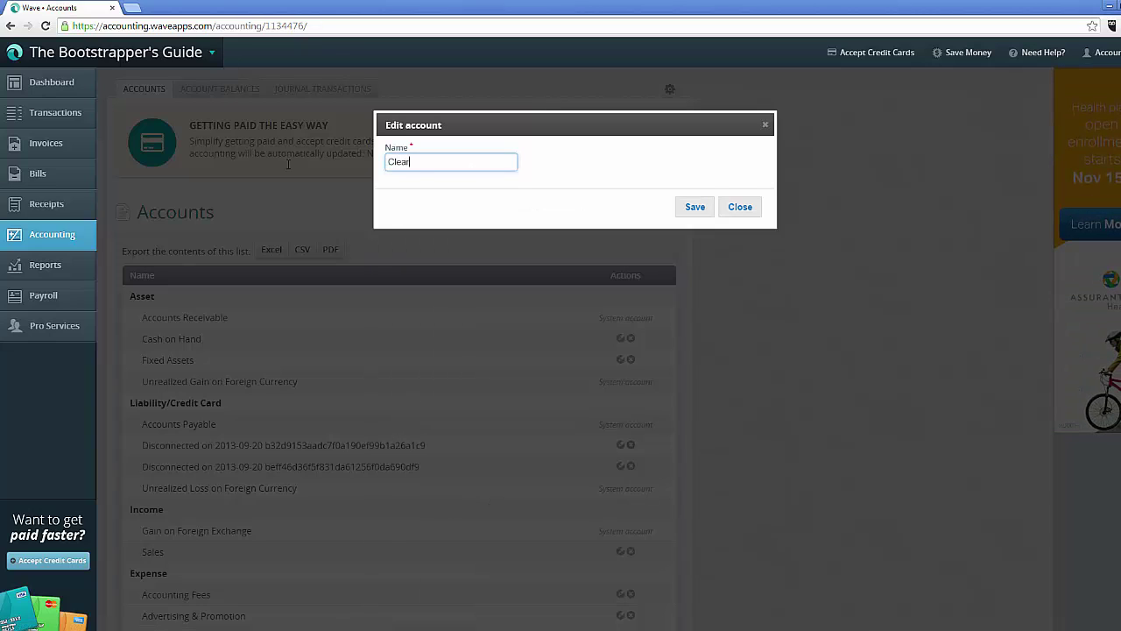
text(count)
click(693, 208)
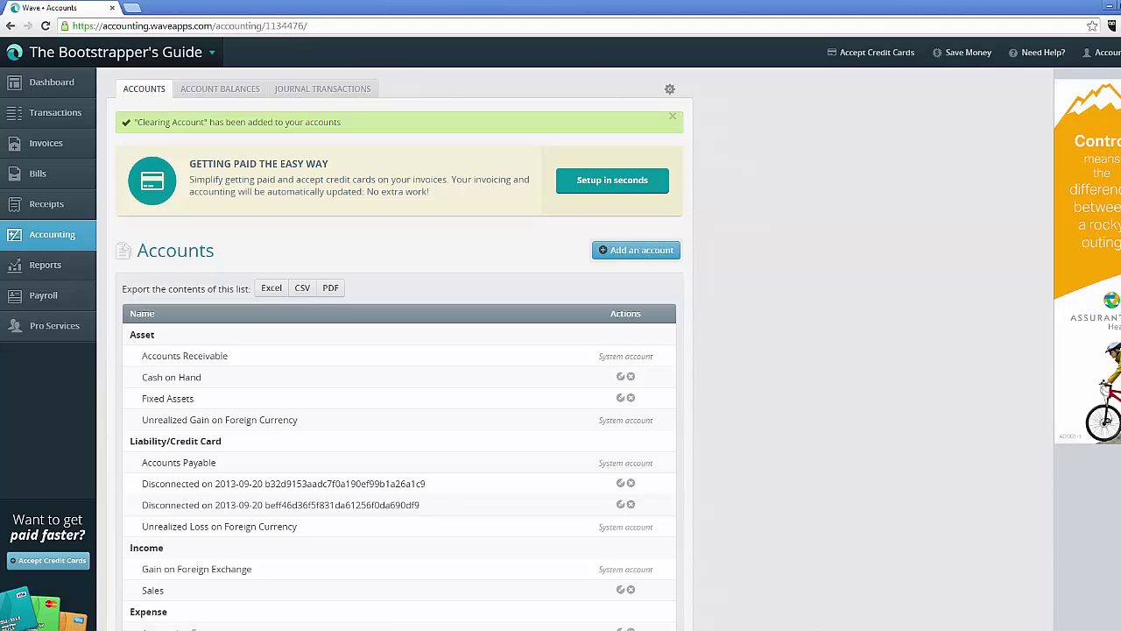
scroll(999, 283, down, 3)
scroll(525, 392, down, 1)
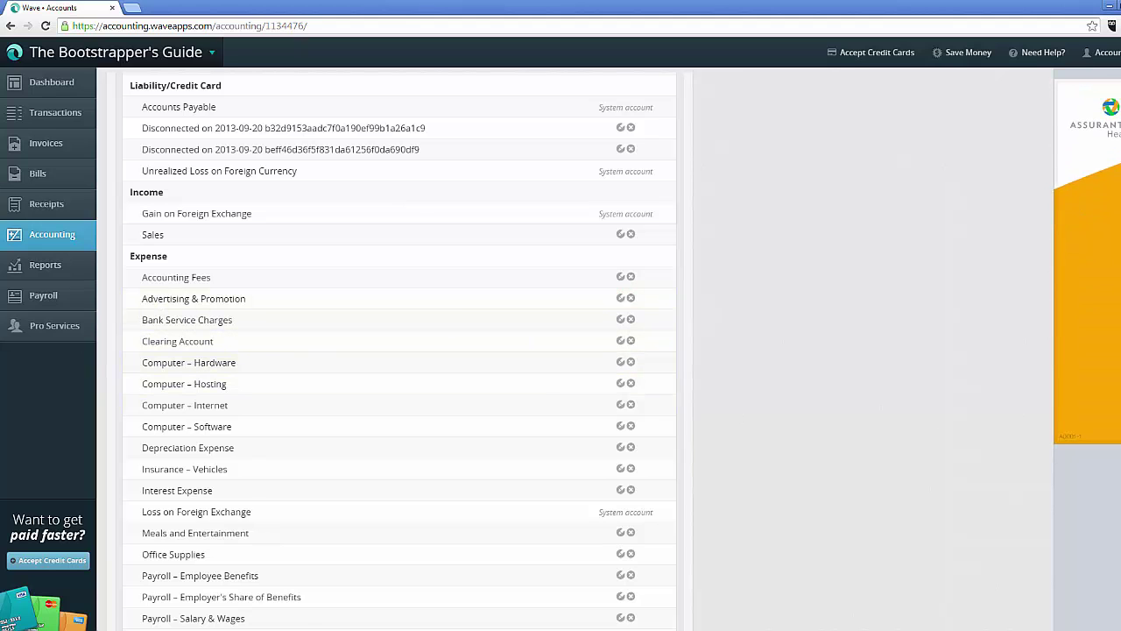
scroll(1003, 167, up, 5)
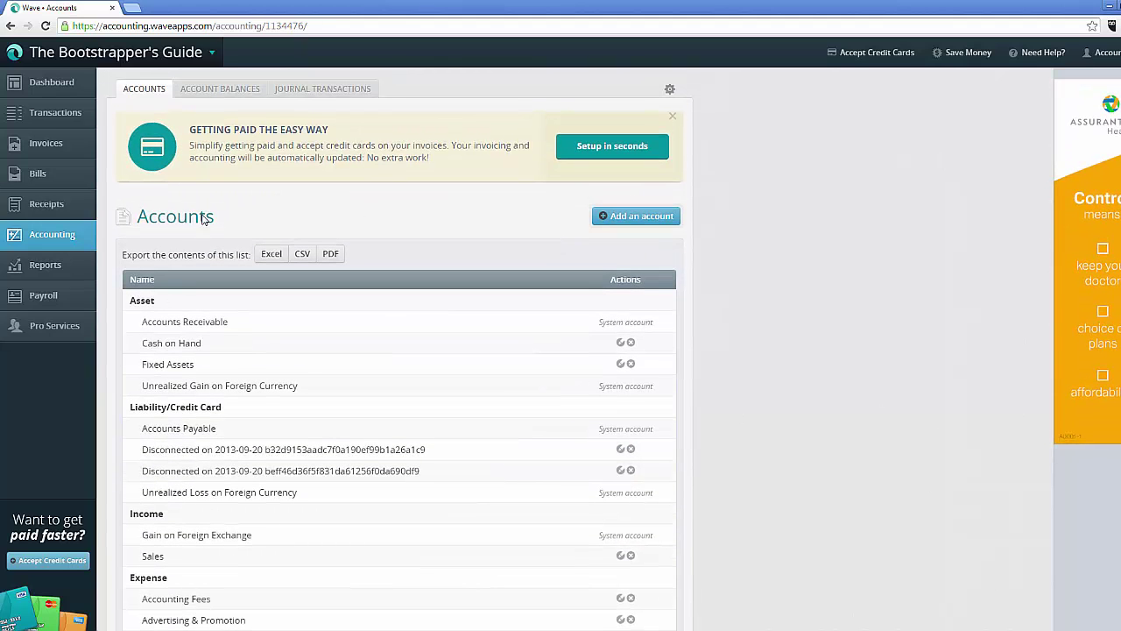
Reopen the uploaded receipt's details and enter GoDaddy as the merchant
click(46, 208)
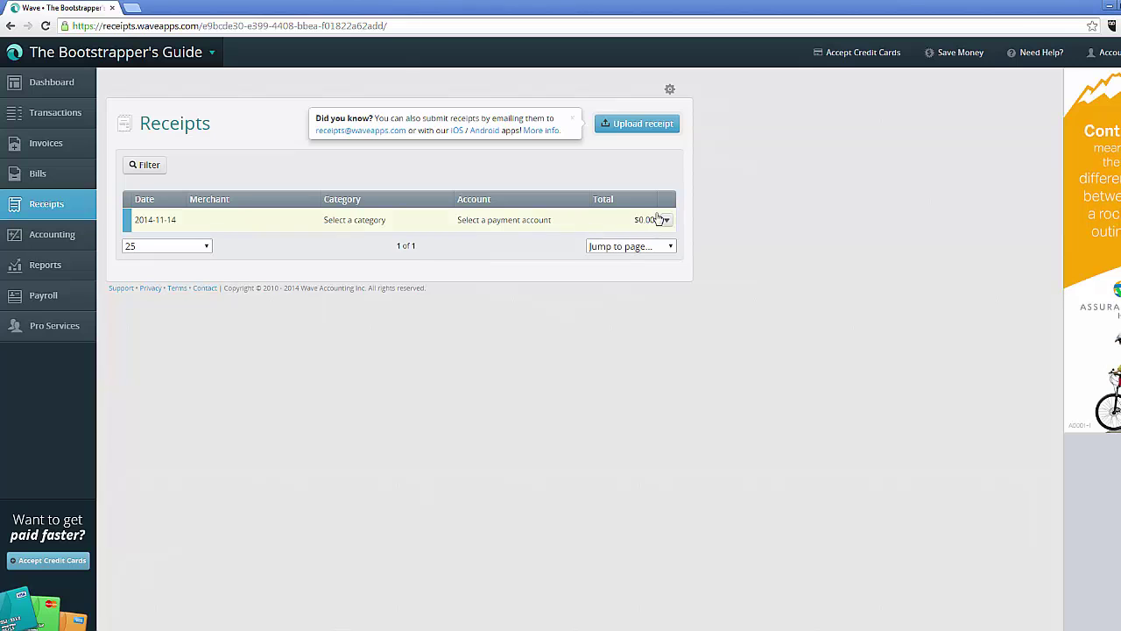
right_click(663, 220)
click(662, 220)
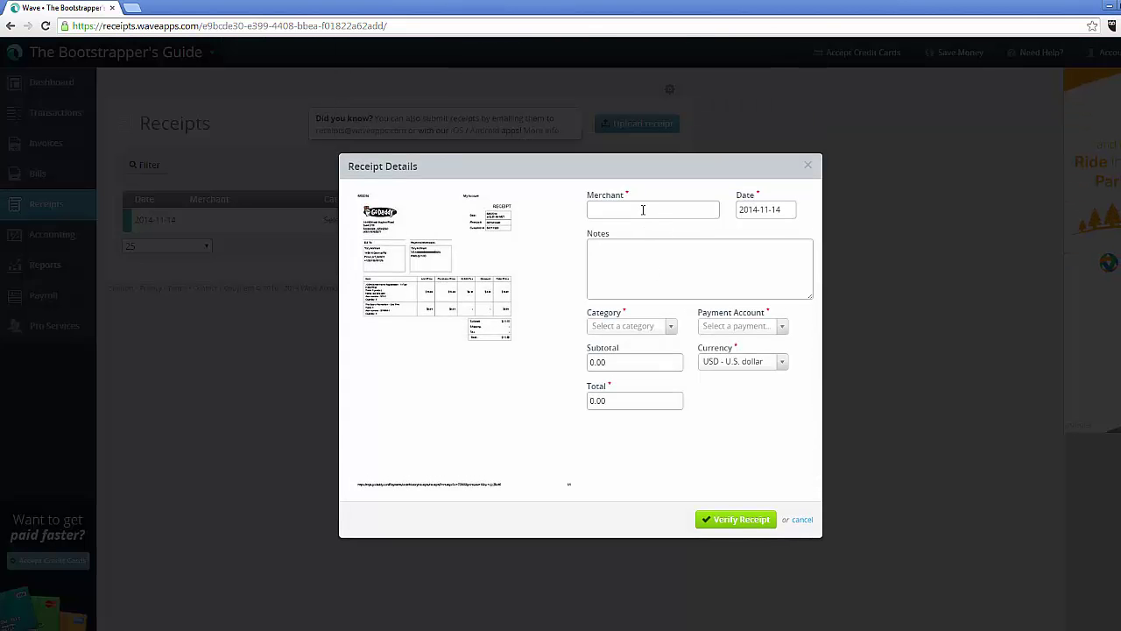
click(643, 210)
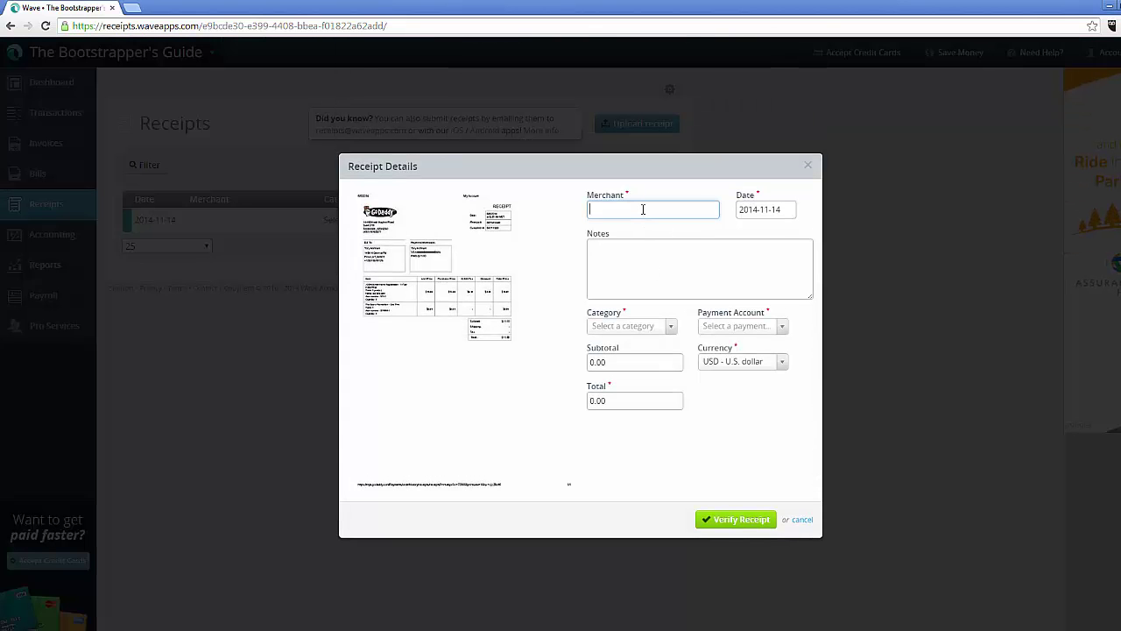
text(GoDada)
text(y)
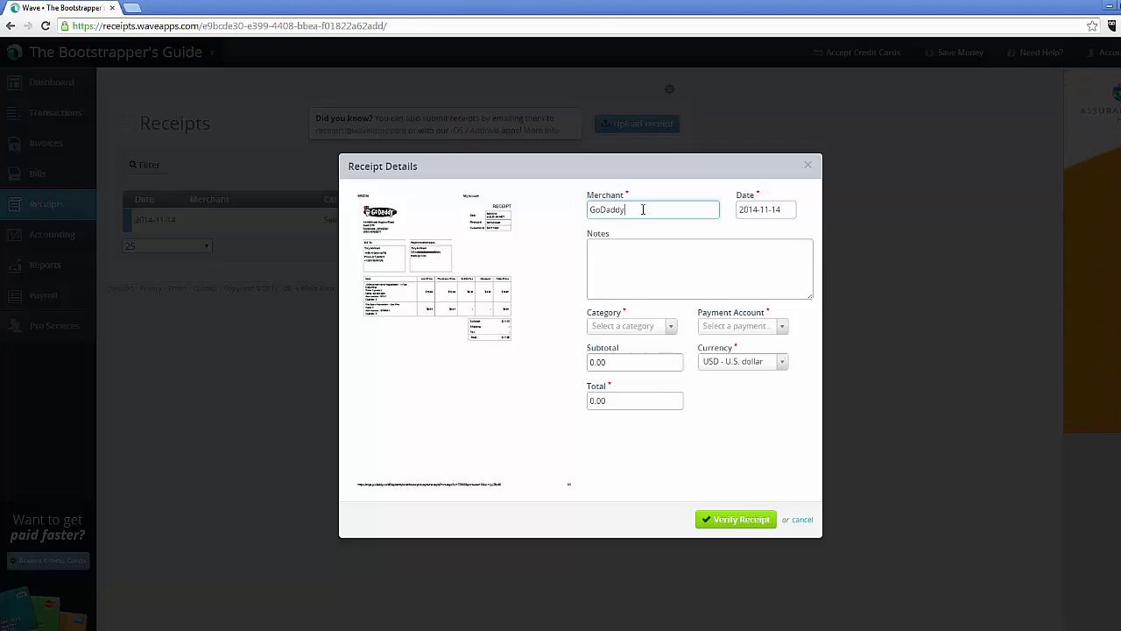
Set the receipt's category to Clearing Account
key(Tab)
key(Tab)
key(Tab)
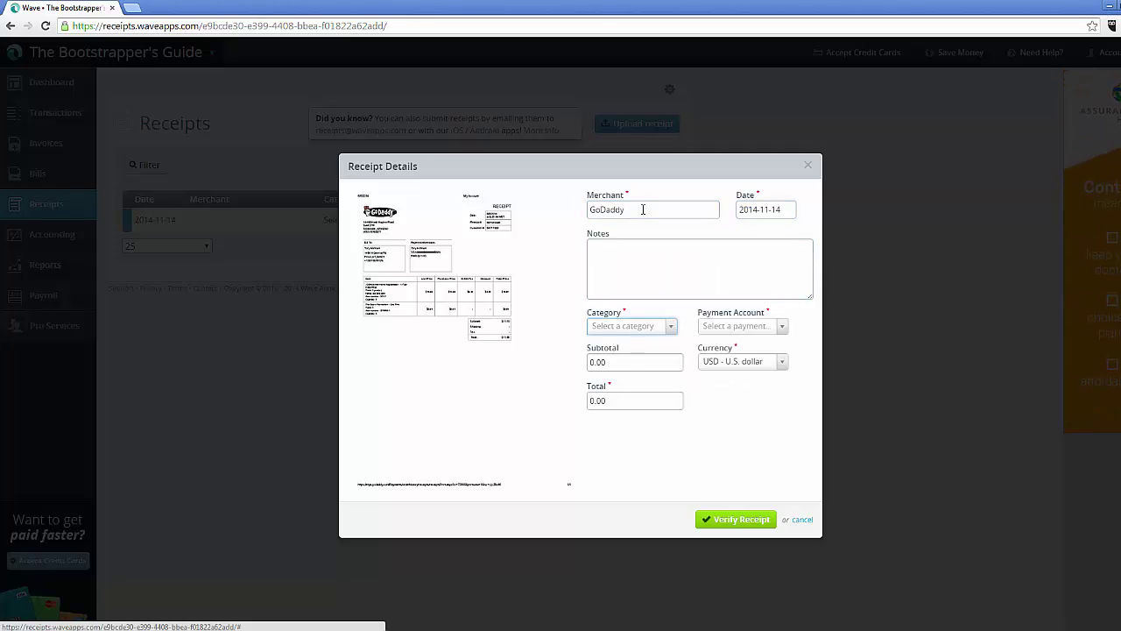
click(670, 328)
drag(670, 377, 670, 388)
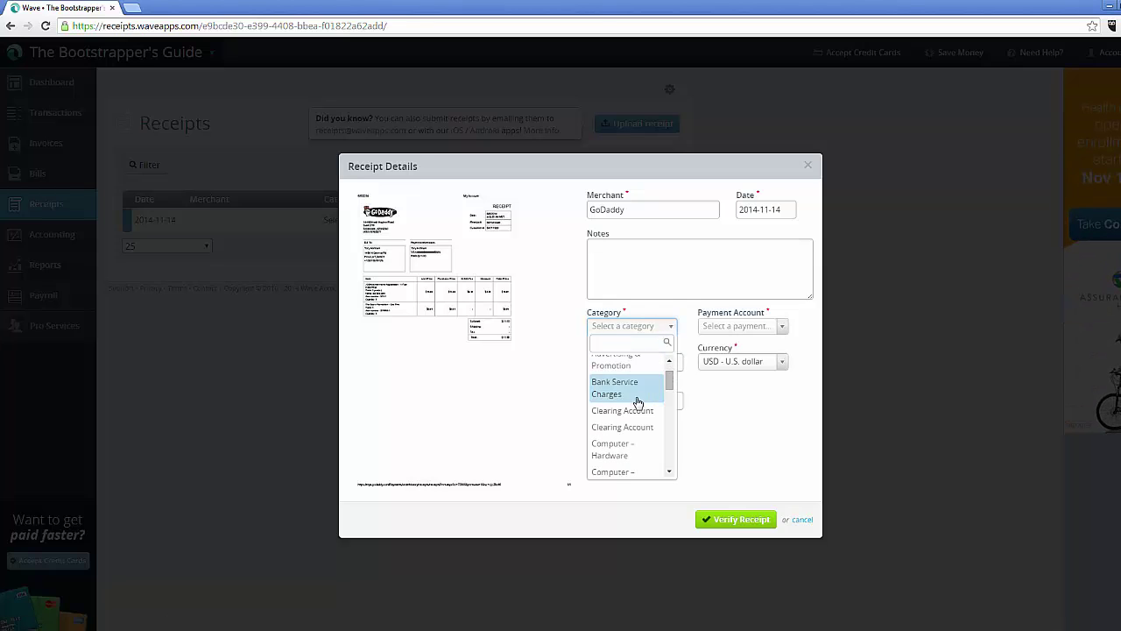
click(639, 408)
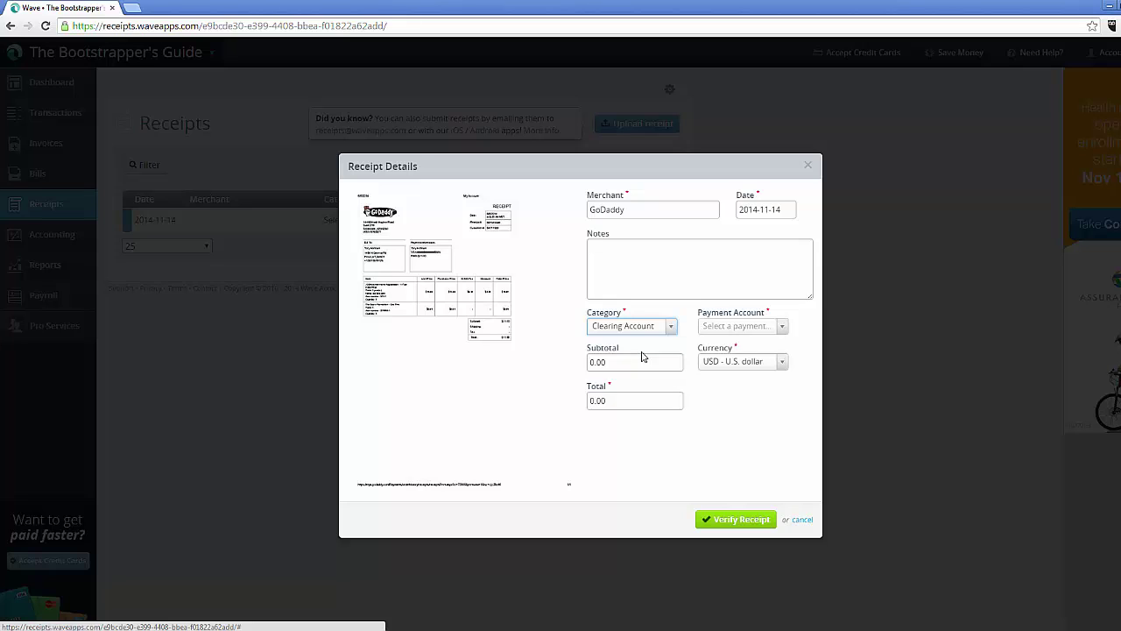
Set both the subtotal and the total of the receipt to 100.00
click(642, 370)
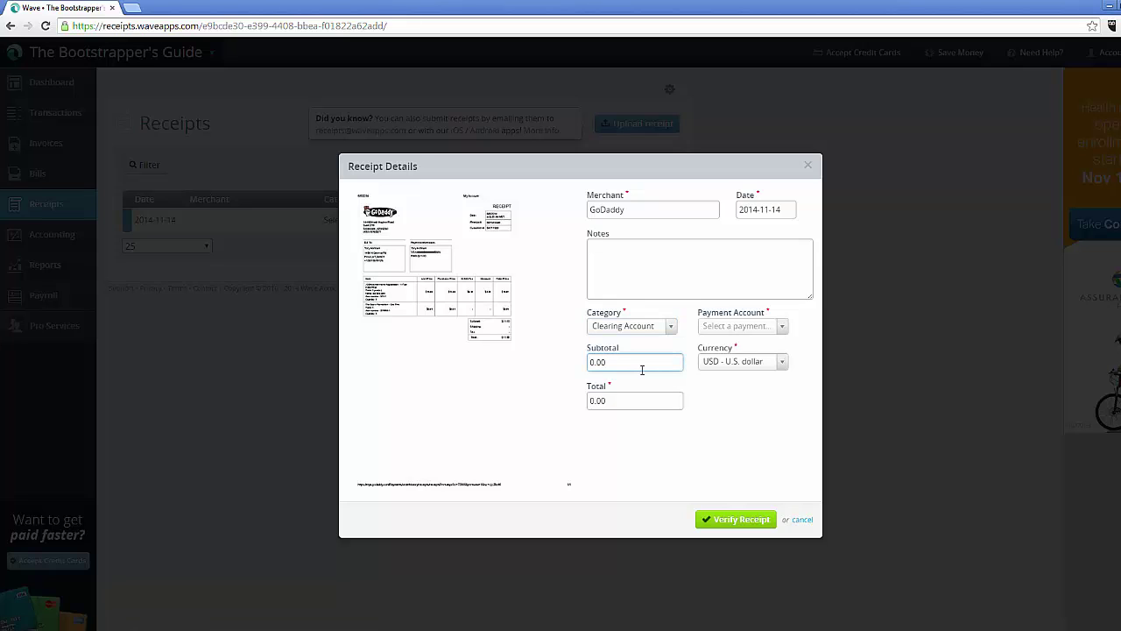
key(BackSpace)
key(BackSpace)
key(BackSpace)
text(100.00)
drag(651, 400, 525, 395)
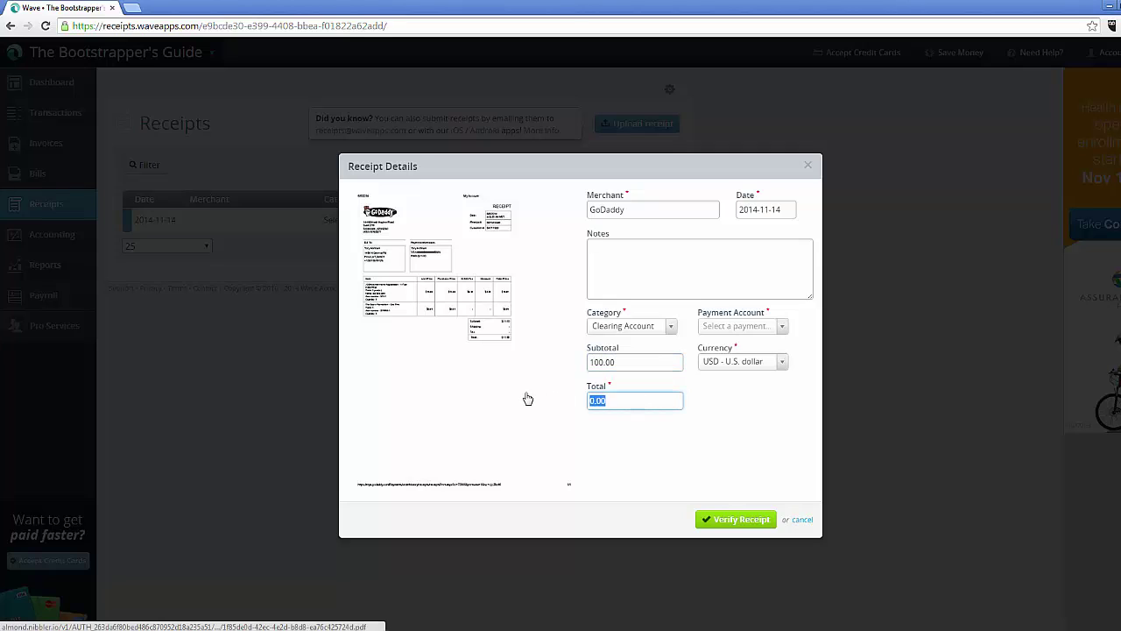
text(100.00)
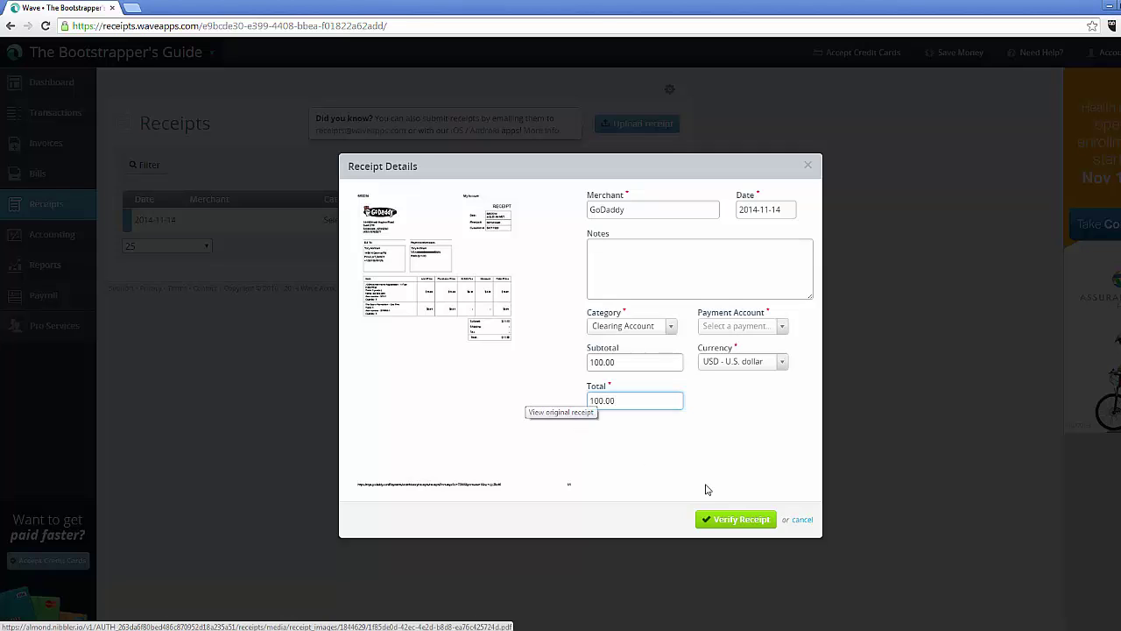
Set the receipt's payment account to Cash on Hand and verify the receipt
click(734, 520)
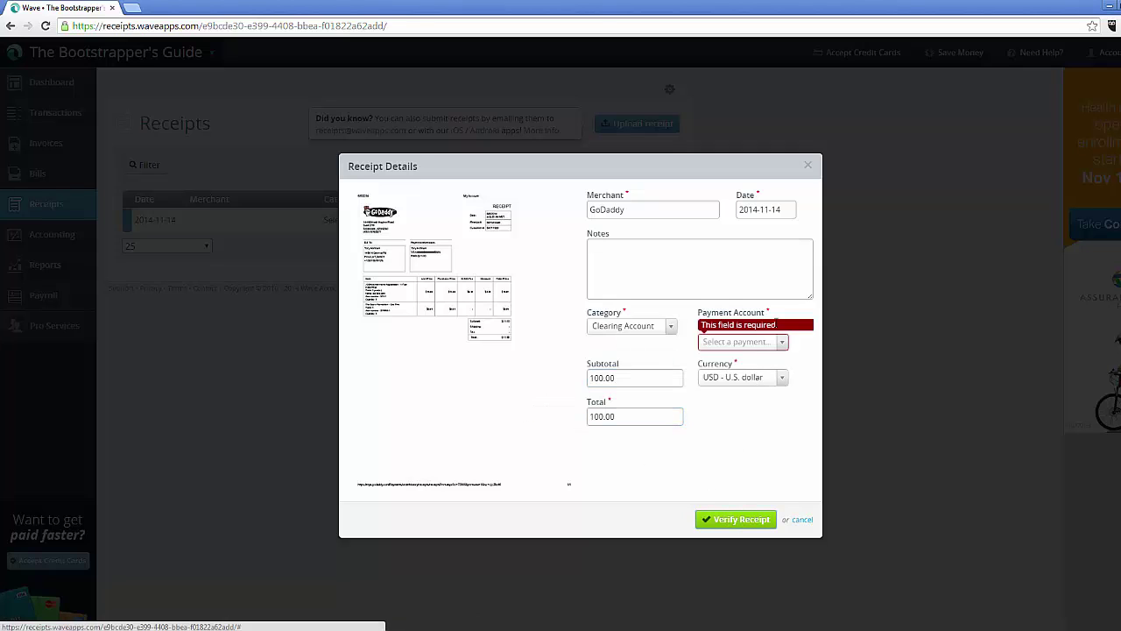
click(781, 341)
click(752, 394)
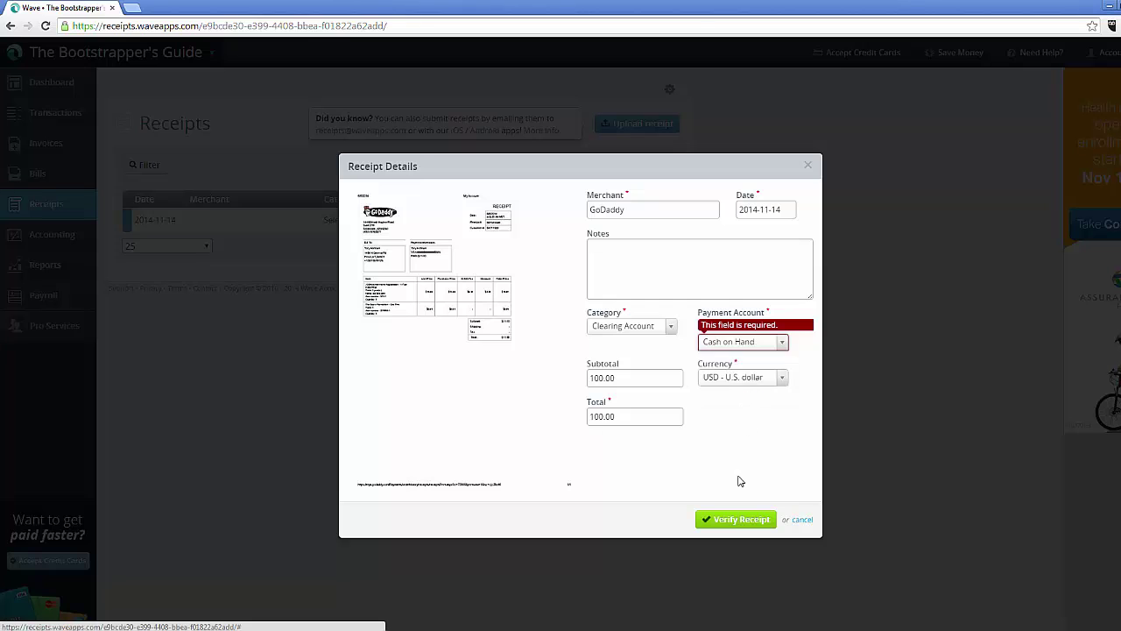
click(744, 522)
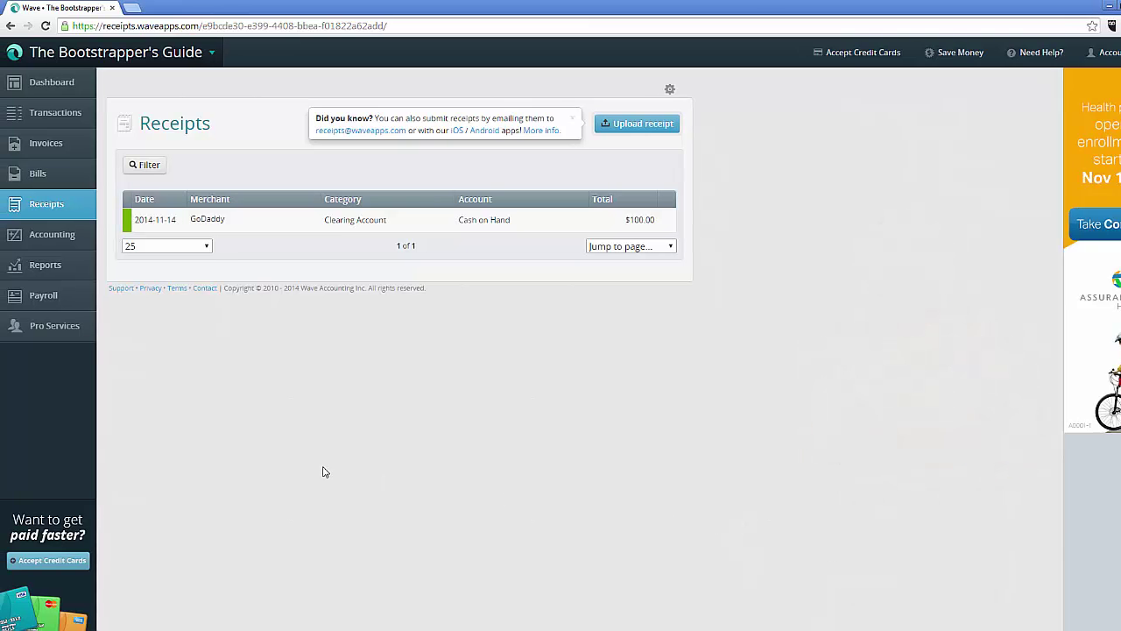
Start a new journal transaction in the accounting section with the description "Purchase of new fixed asset"
click(55, 241)
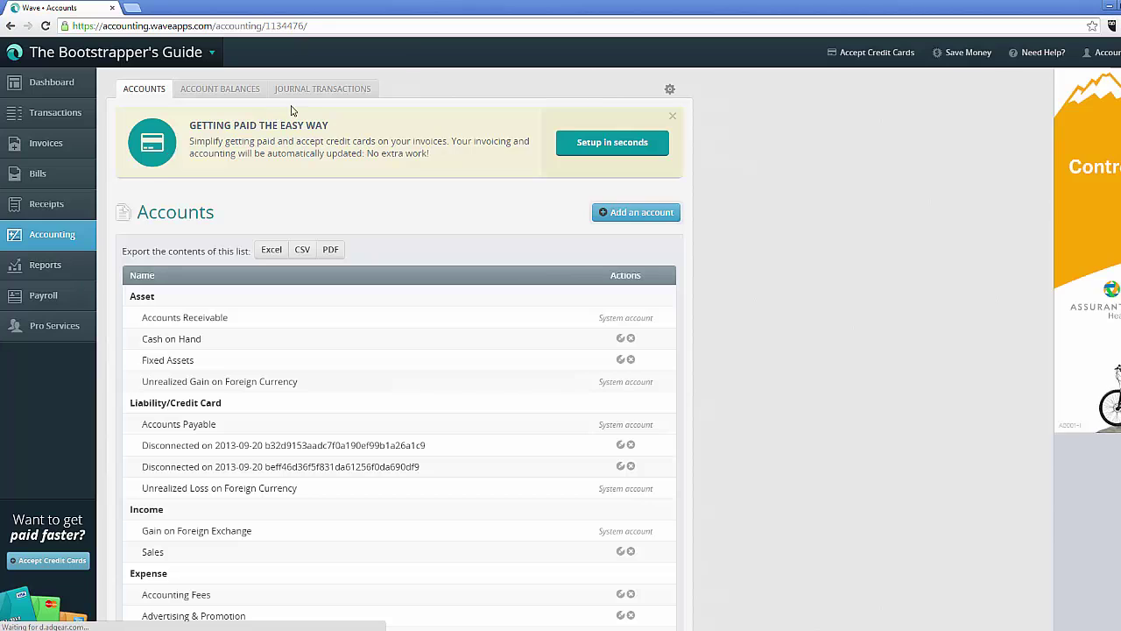
click(308, 90)
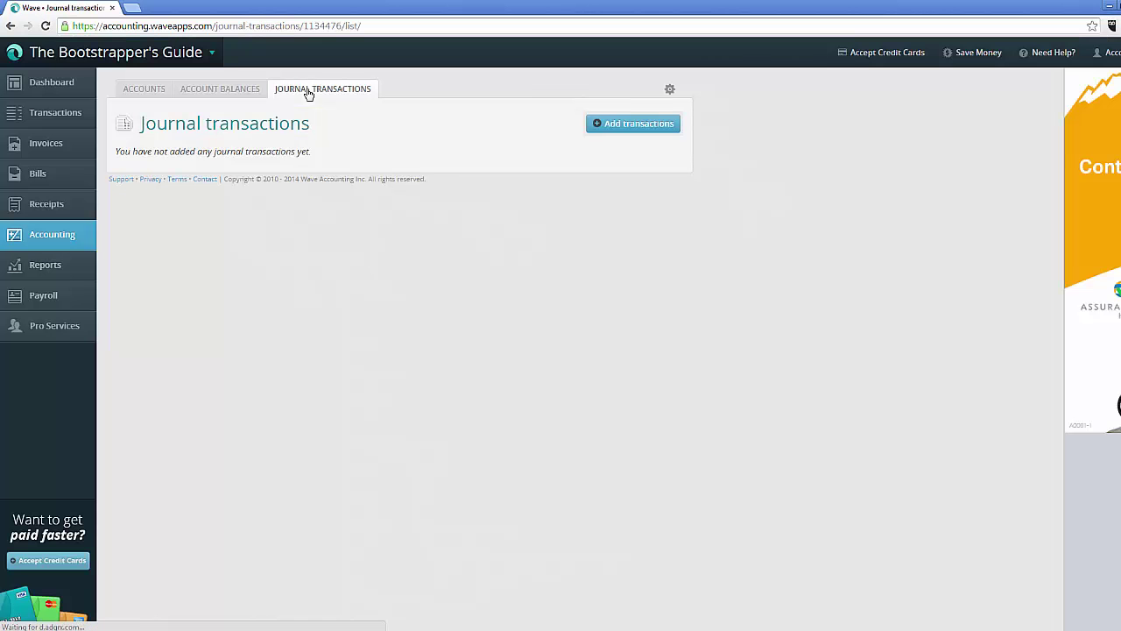
click(636, 125)
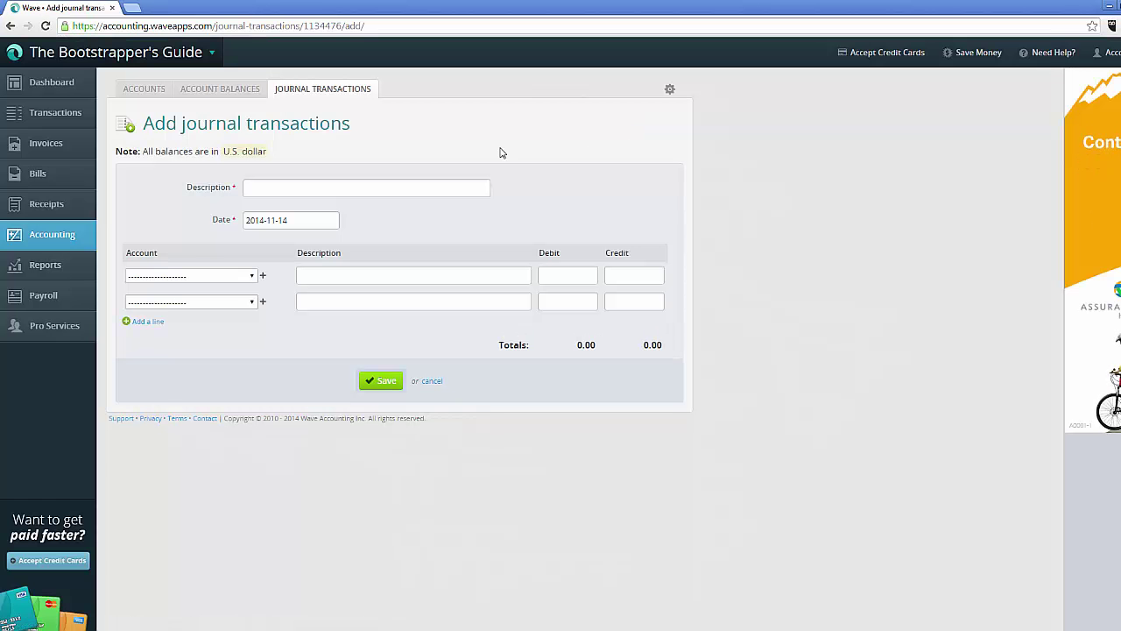
click(445, 186)
text(Purchase of)
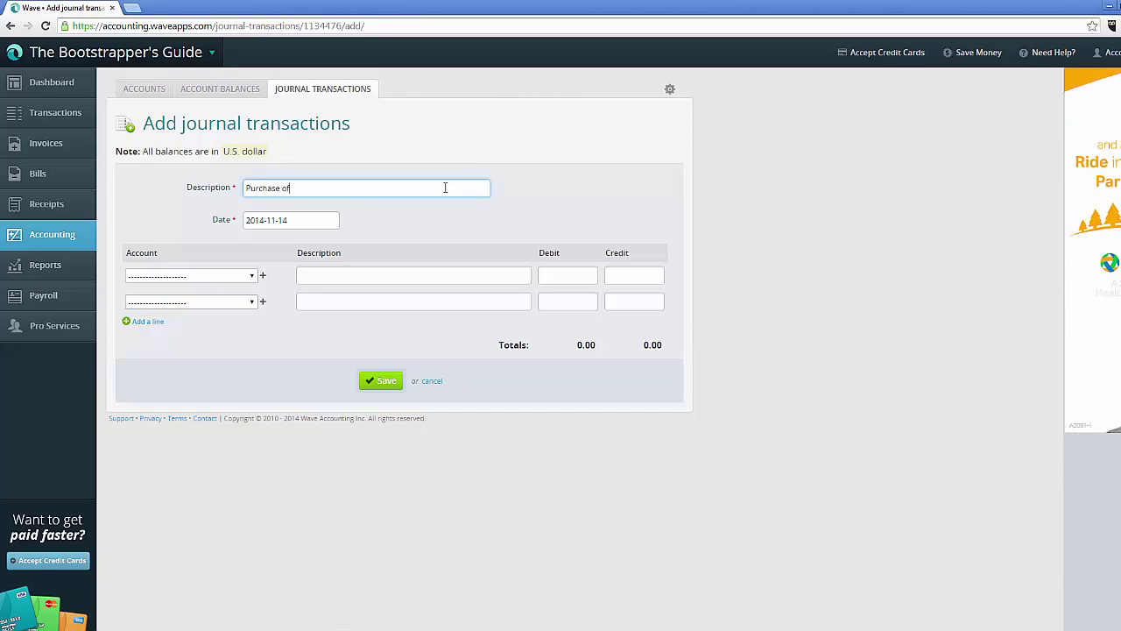
text( new fixed asset)
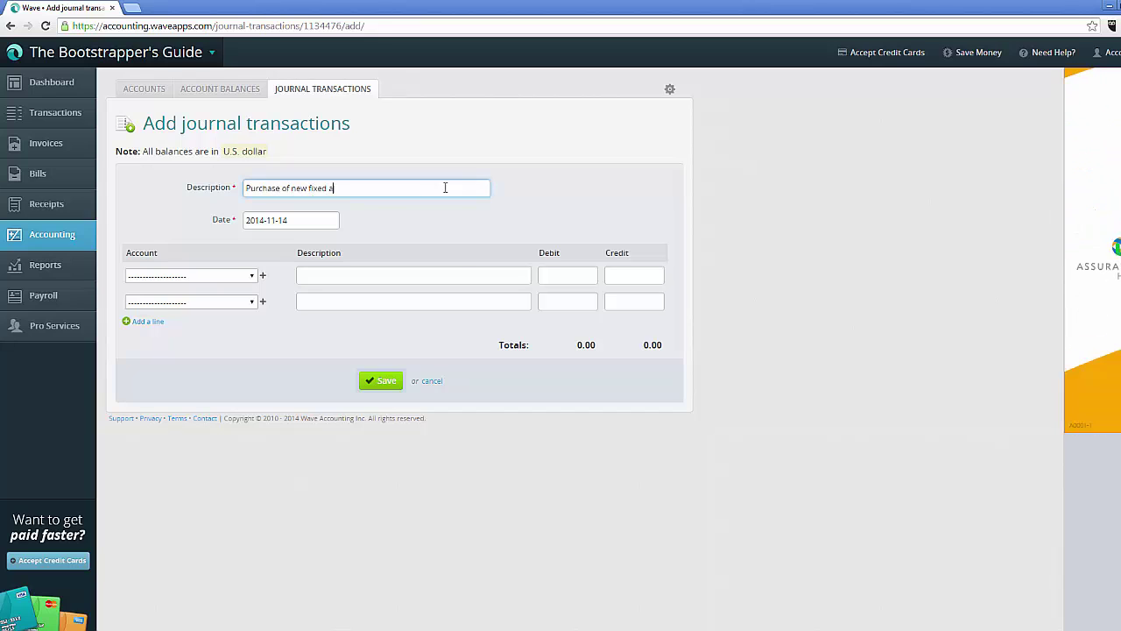
Fill the first journal line with Clearing Account, the description "To remove Fixed Asset purchase" and a credit of 100.00
click(243, 279)
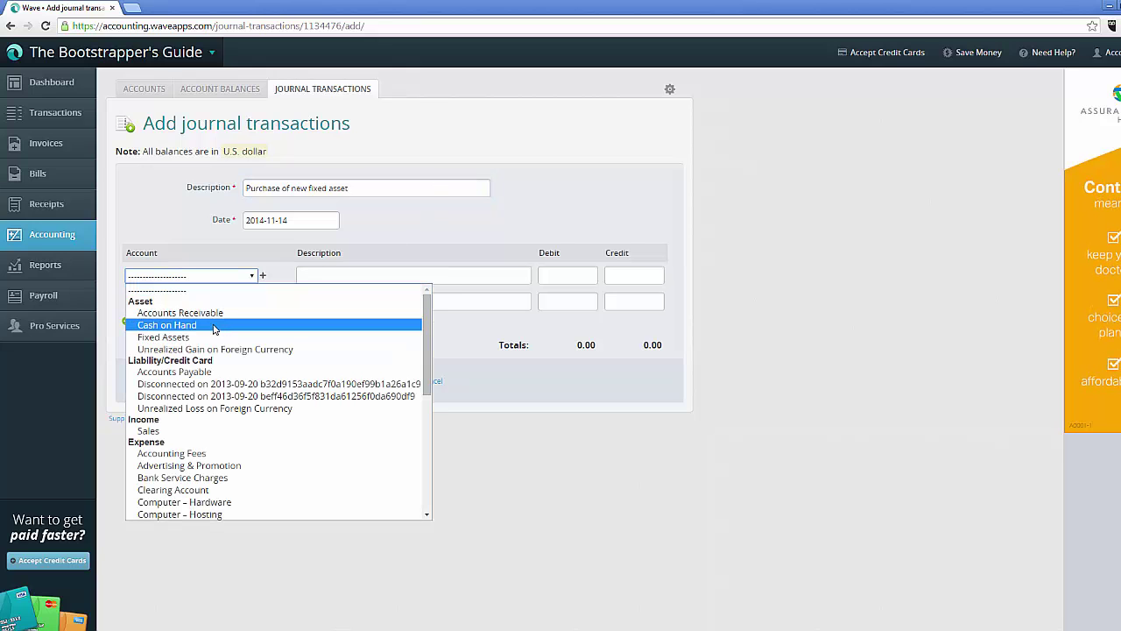
click(190, 280)
text(cl)
key(Tab)
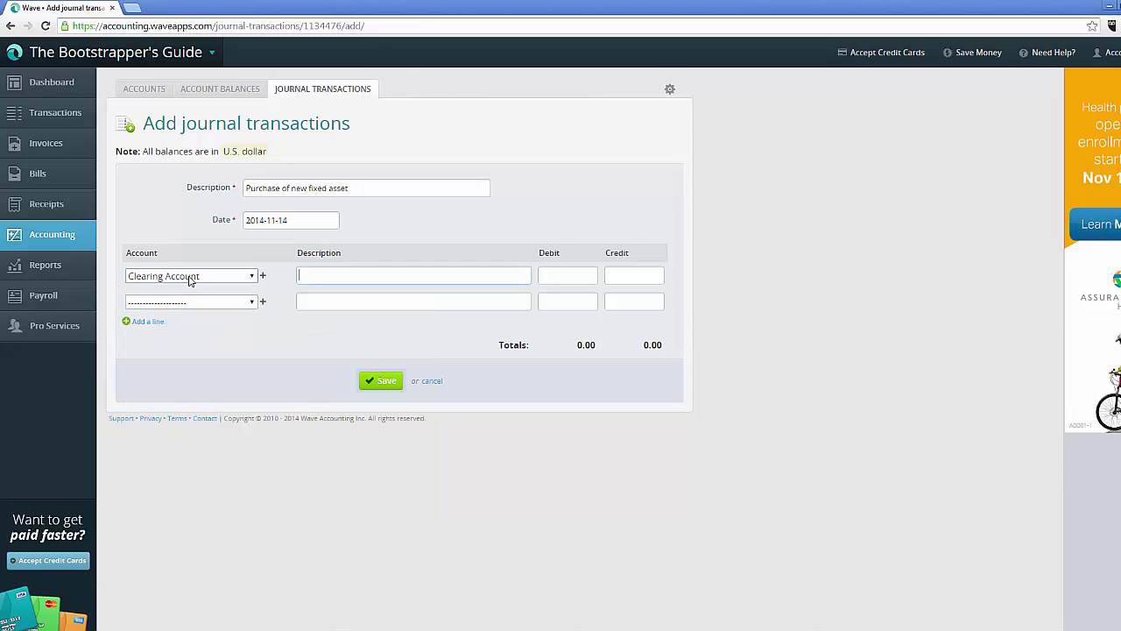
text(To remove)
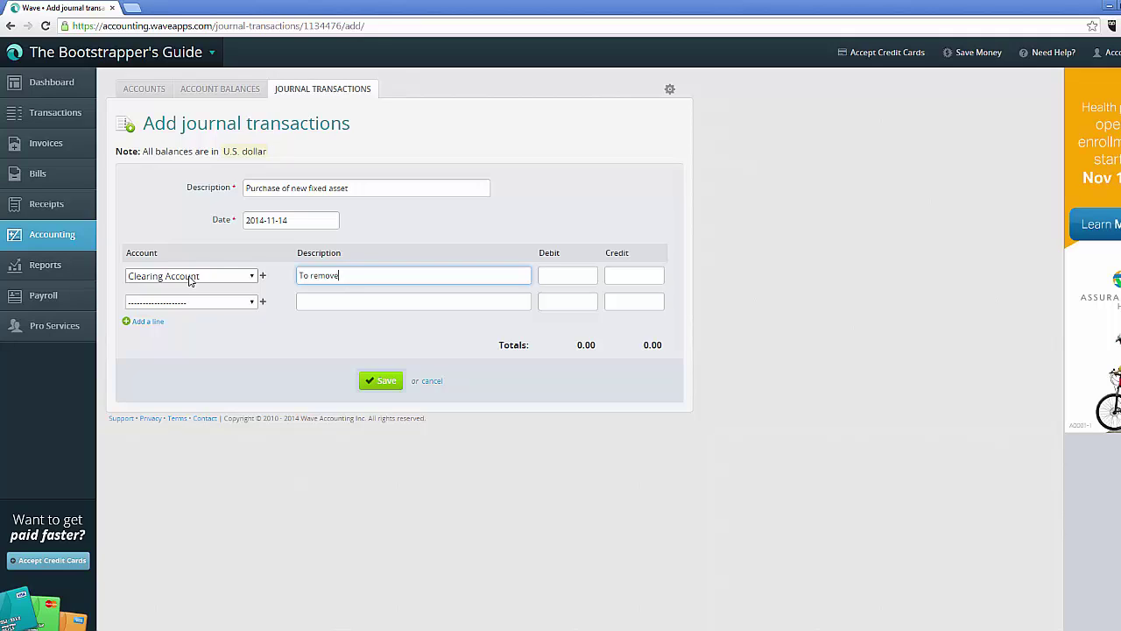
text(dFixed Asset purchase)
key(Tab)
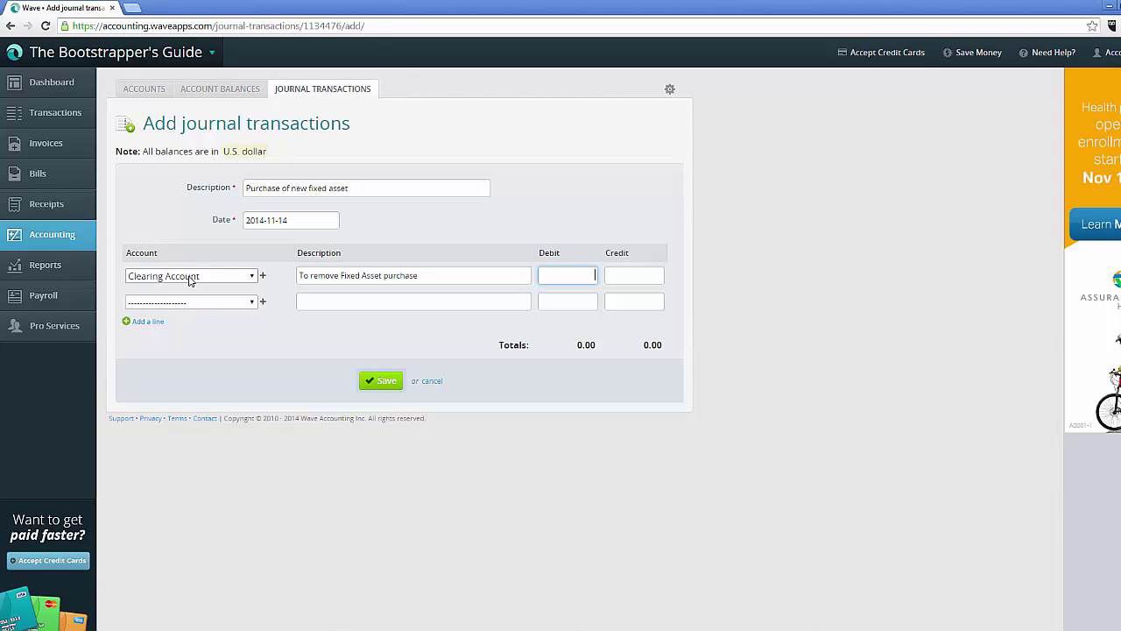
key(Tab)
text(100.00)
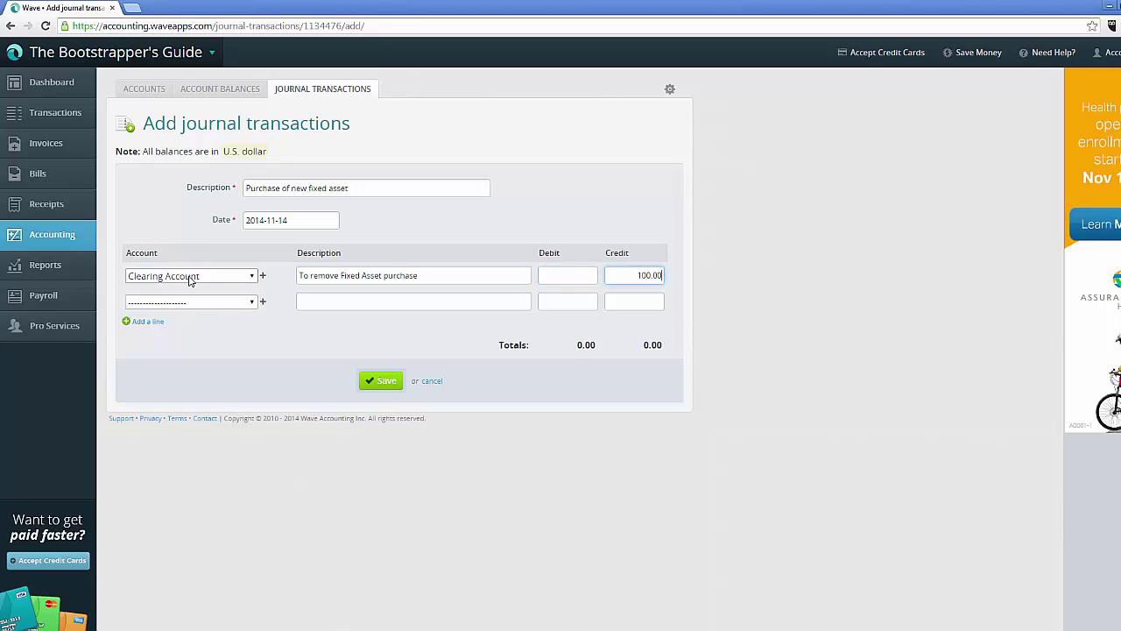
Fill the second journal line with Fixed Assets, the description "New Fixed Asset Purchase" and a 100.00 debit, and save the journal entry
key(Tab)
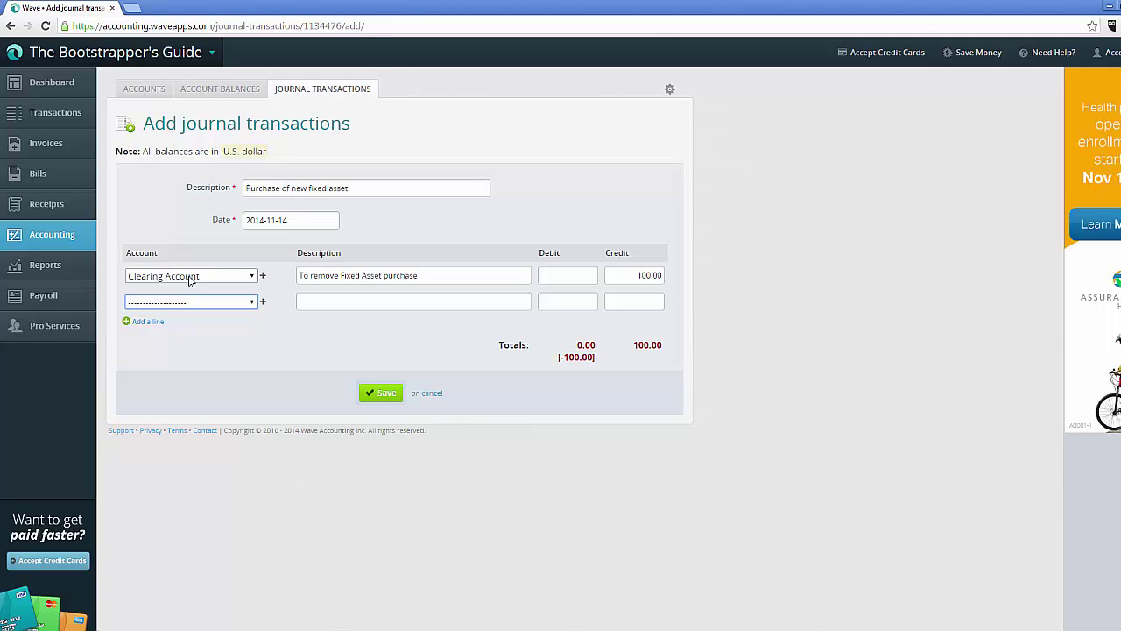
key(f)
key(Tab)
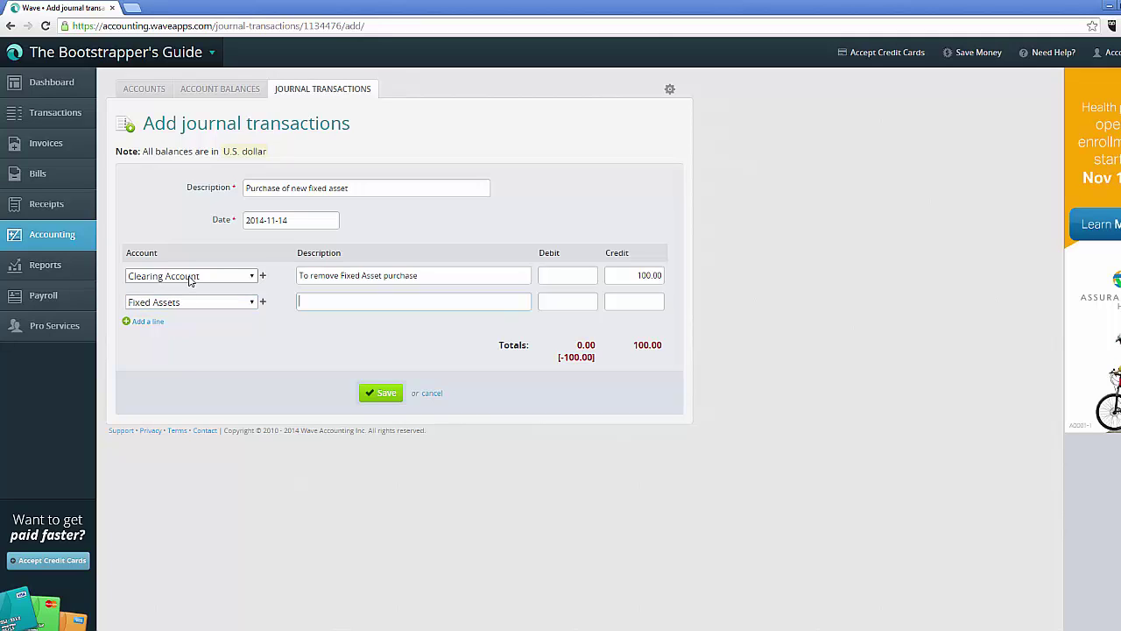
text(New )
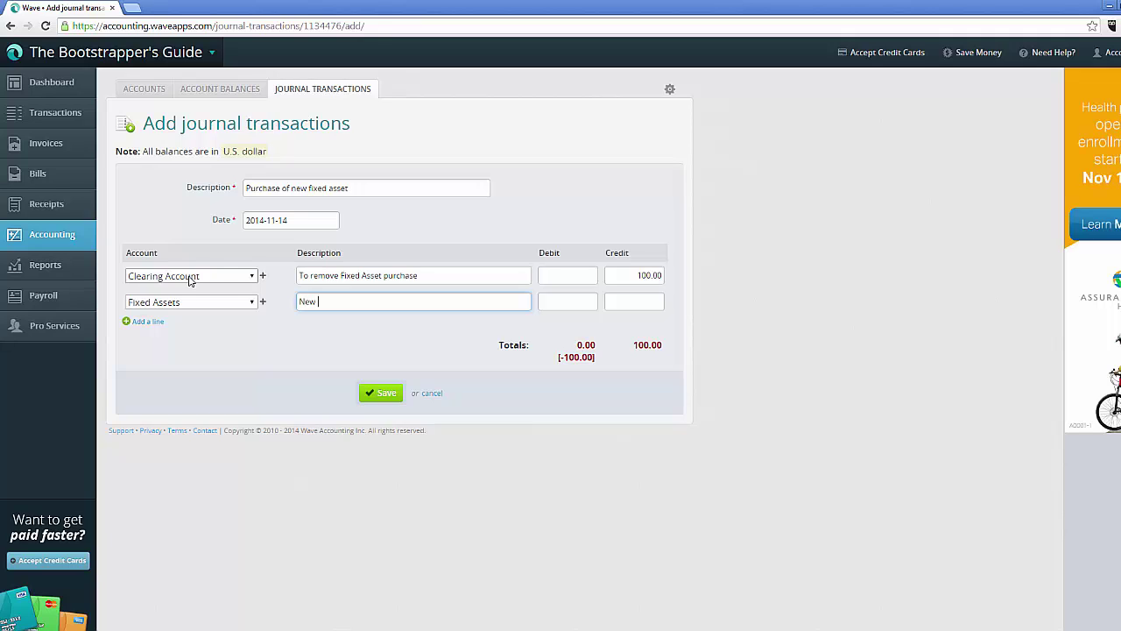
text(Fixed Asset Purchase)
key(Tab)
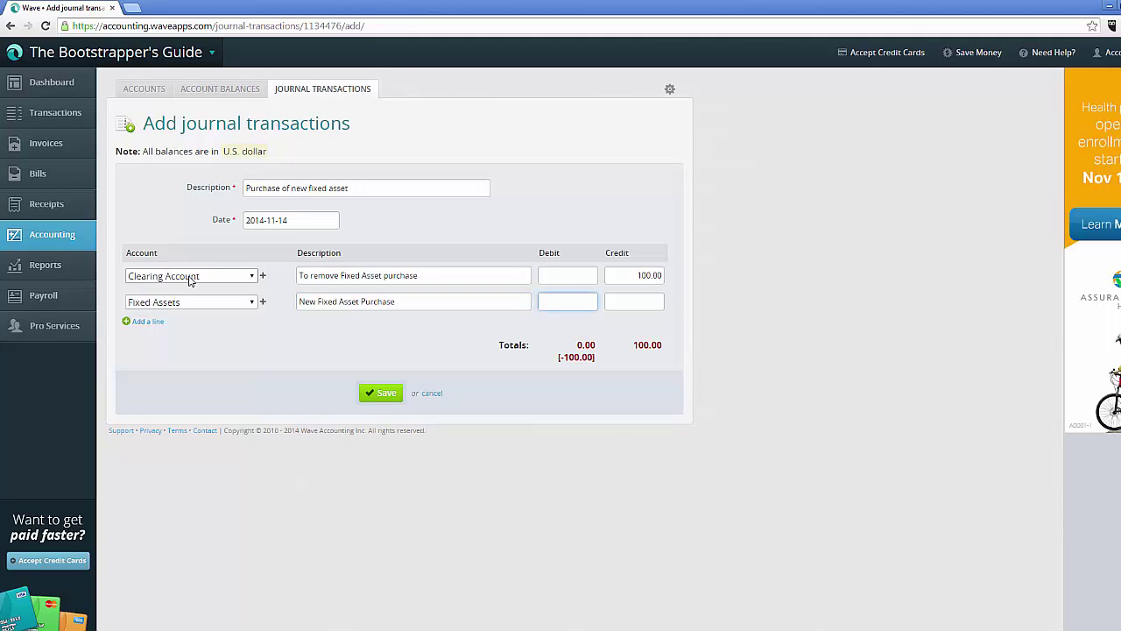
text(100)
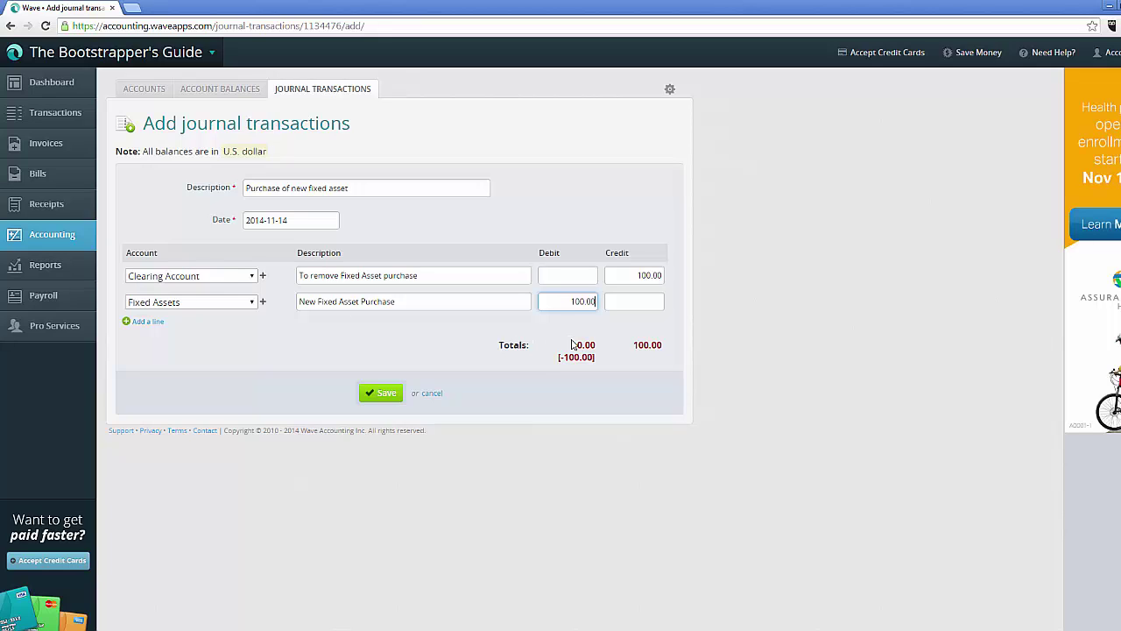
click(529, 383)
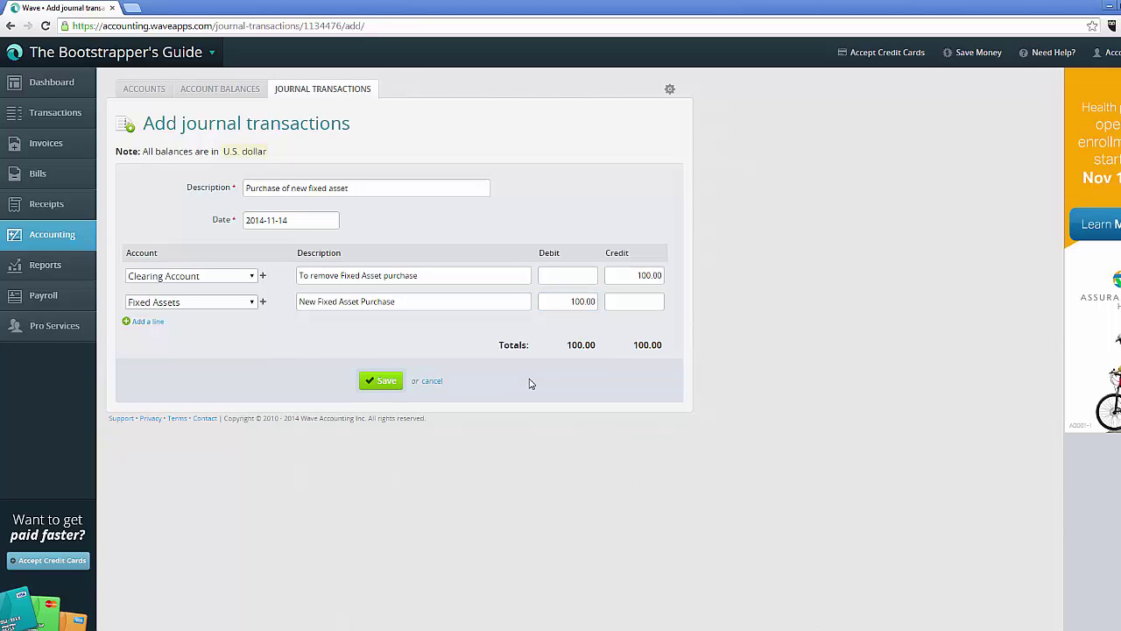
click(385, 382)
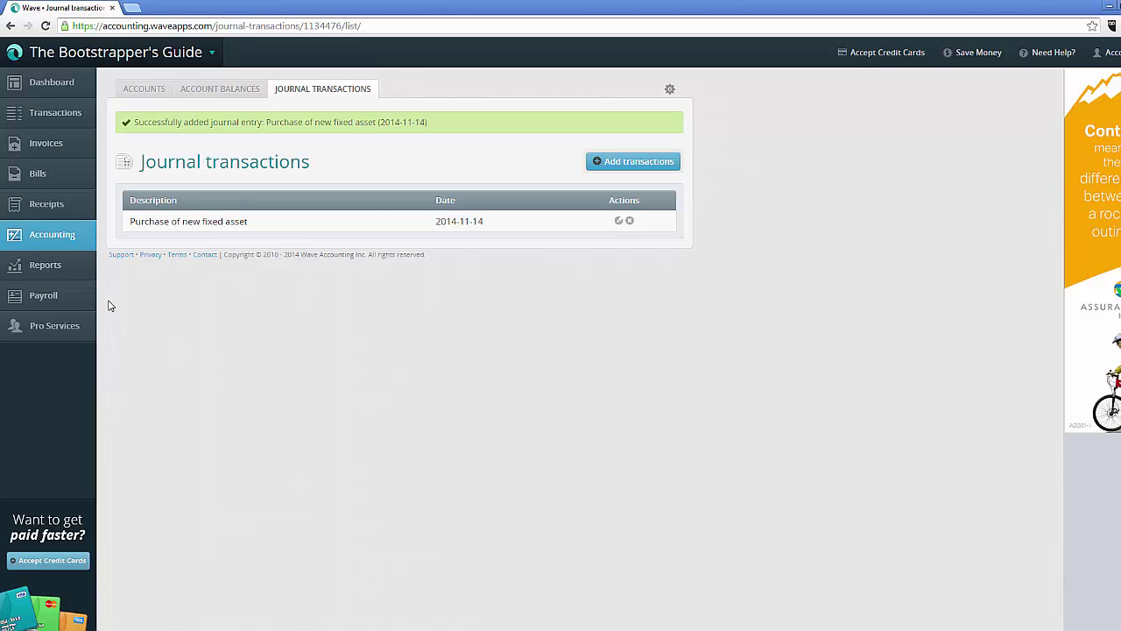
Open the Income Statement report and examine the Clearing Account's transactions from it
click(61, 272)
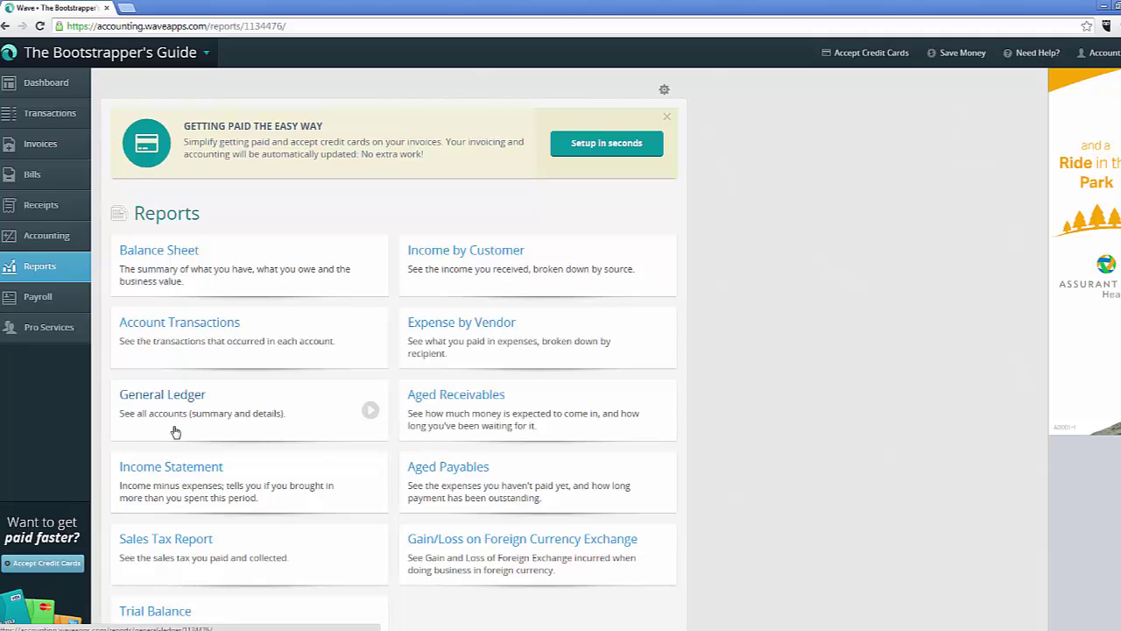
click(189, 468)
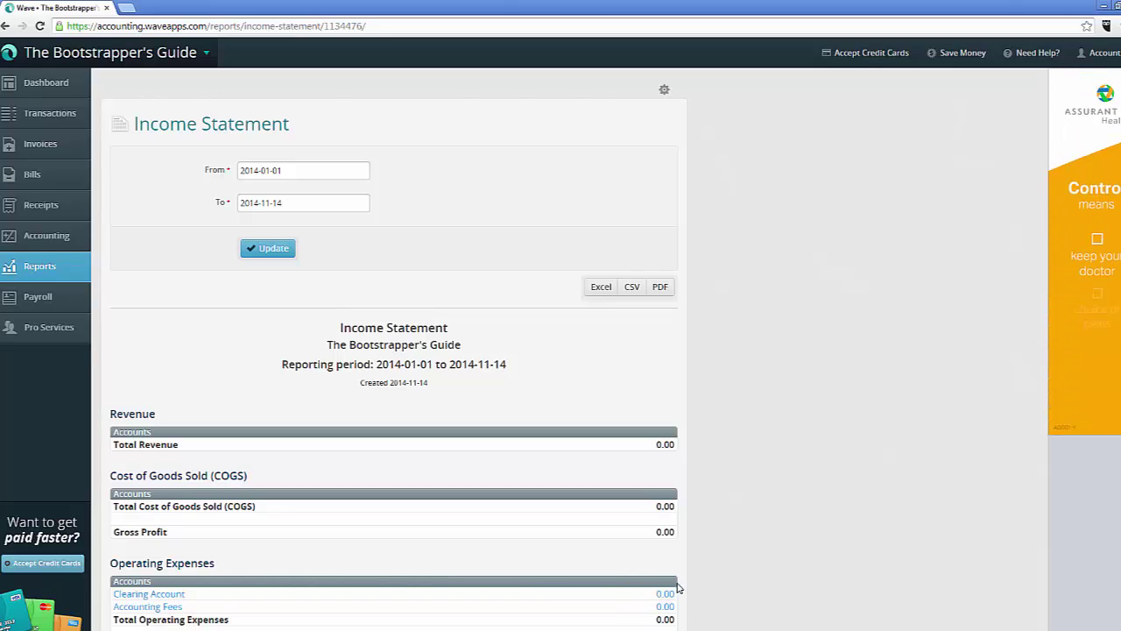
click(173, 595)
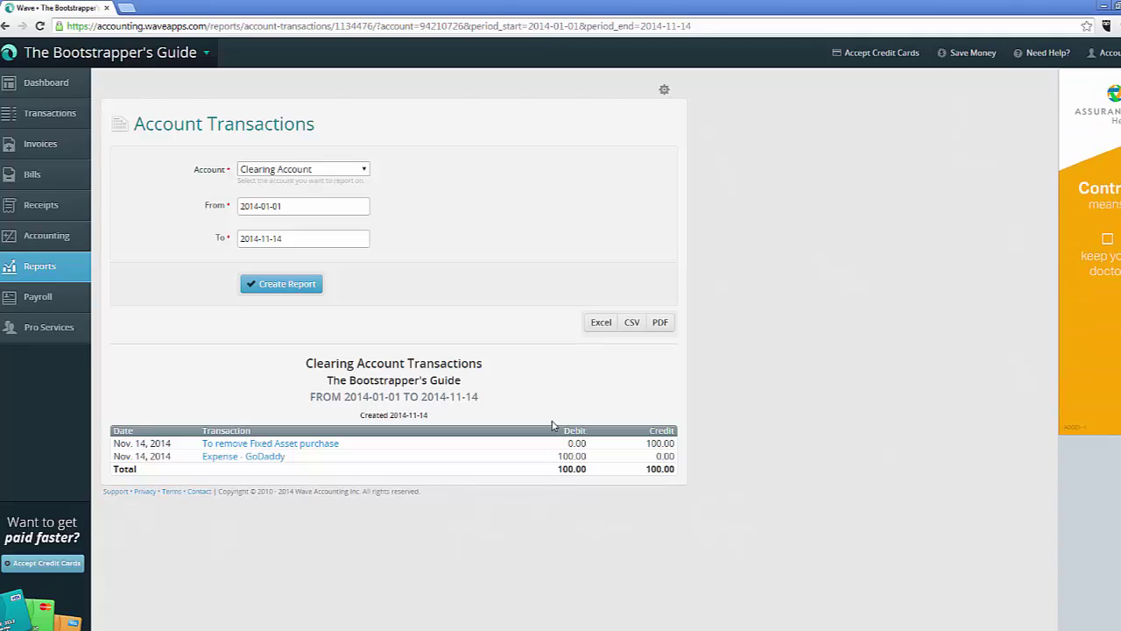
Open the Balance Sheet report to check the Fixed Assets balance
click(47, 276)
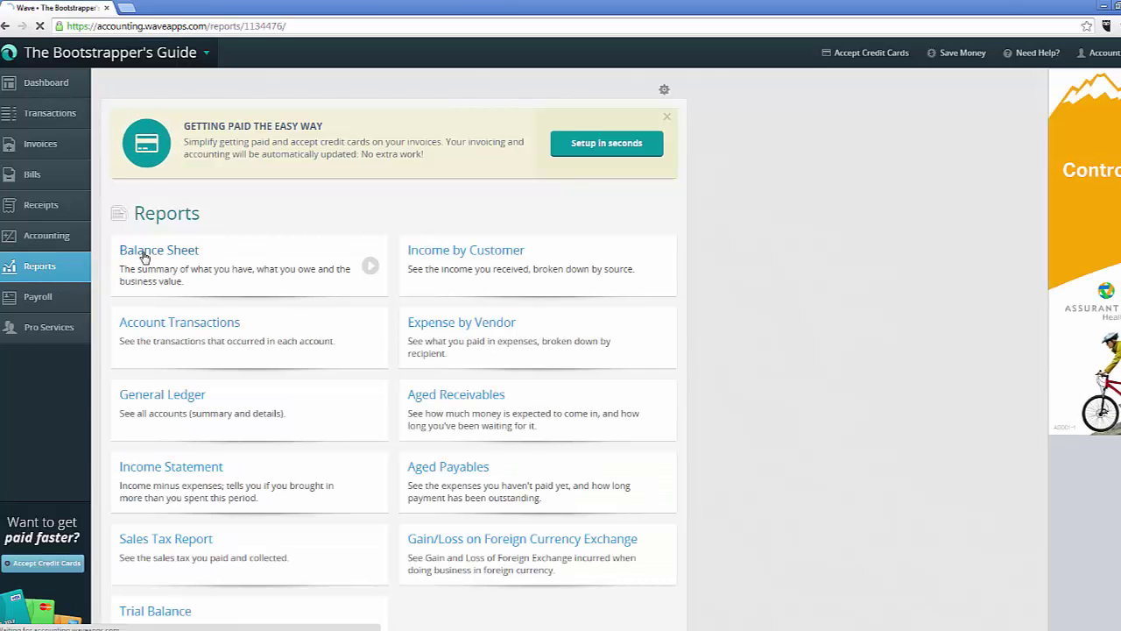
click(145, 256)
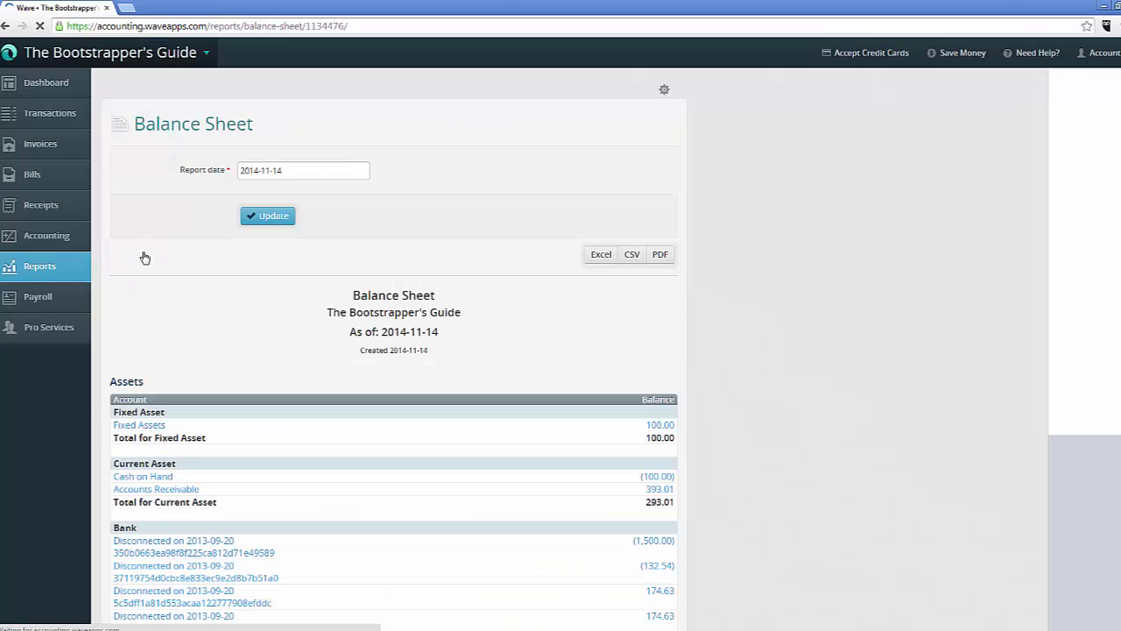